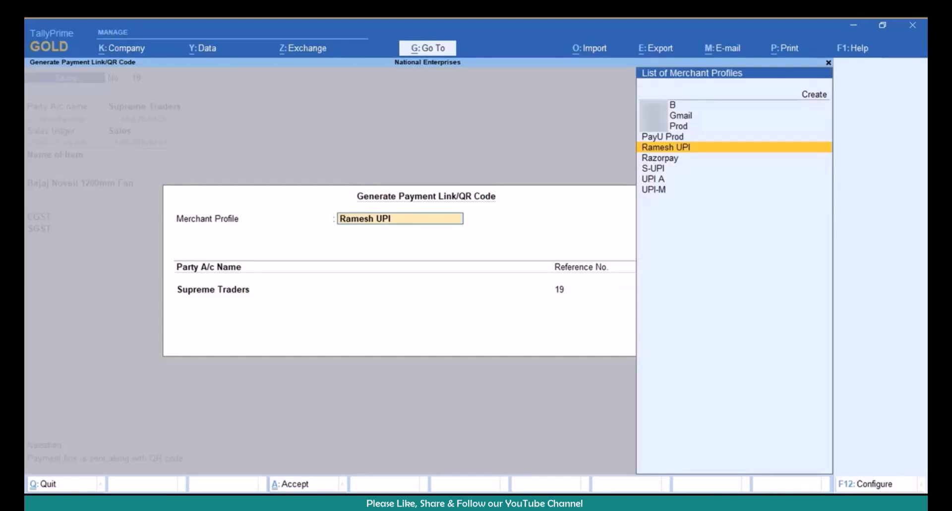
Choose the UPI merchant profile named after a person for the Supreme Traders payment request.
key("Down")
key("Down")
key("Down")
key("Down")
key("Return")
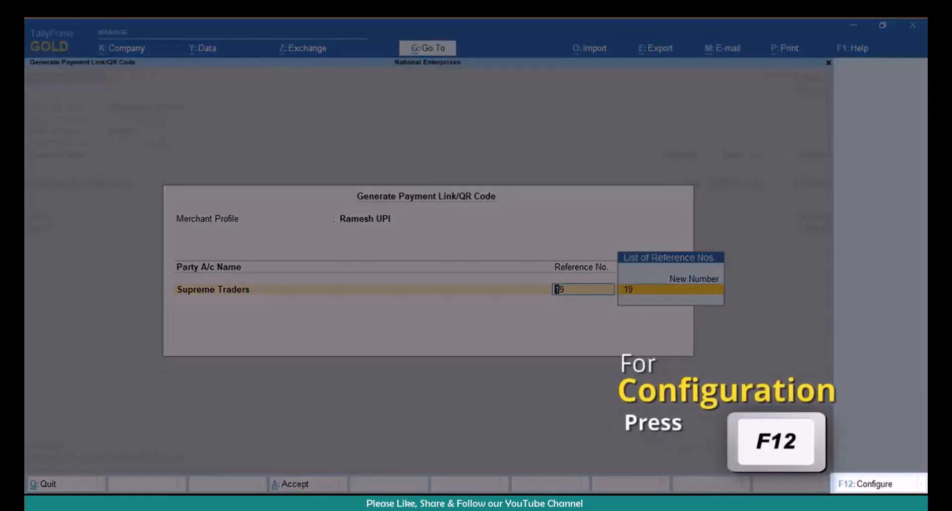
Configure the payment link/QR code form to show remarks, keeping the expiry period and reference number options.
key("F12")
key("Return")
key("Return")
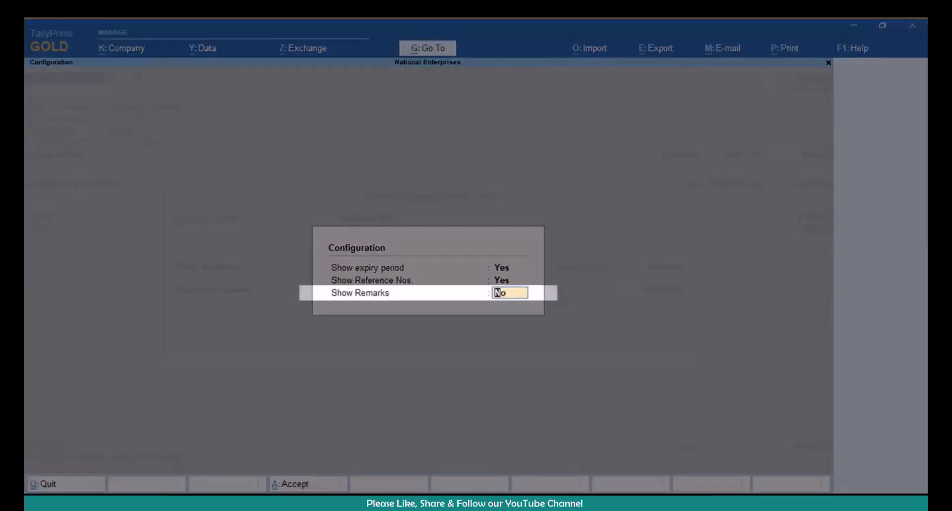
type("y")
key("Return")
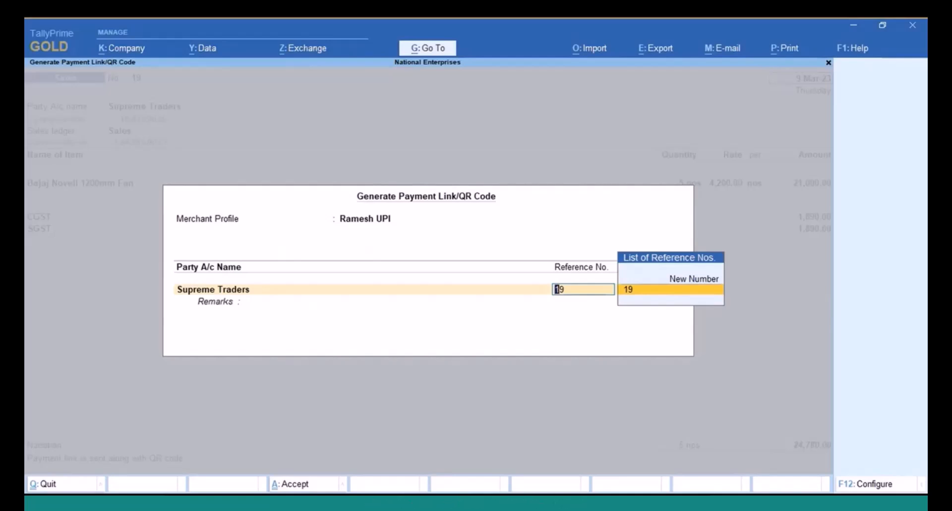
Enter 19 as a new reference number for Supreme Traders and add the remark "Payment to be made before 15th".
key("Up")
key("Return")
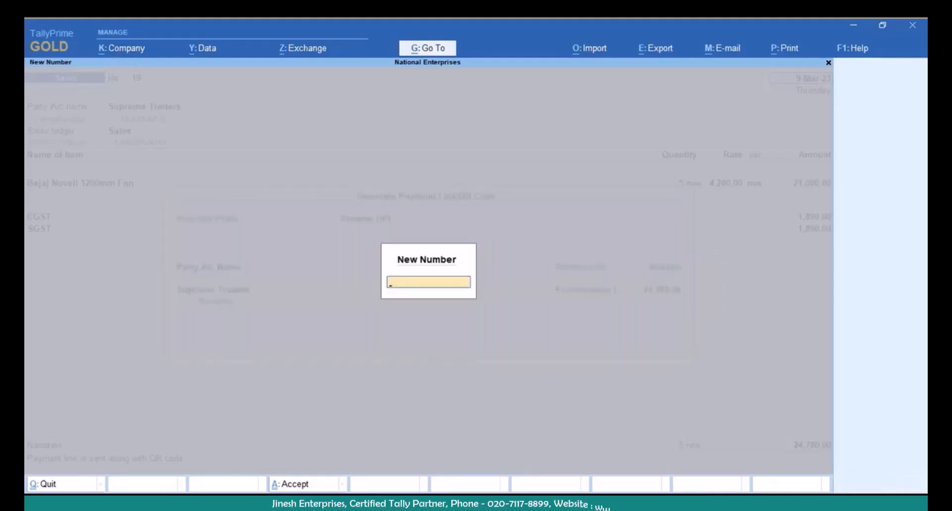
type("19")
key("Return")
key("Return")
type("Payment to be made before 15th")
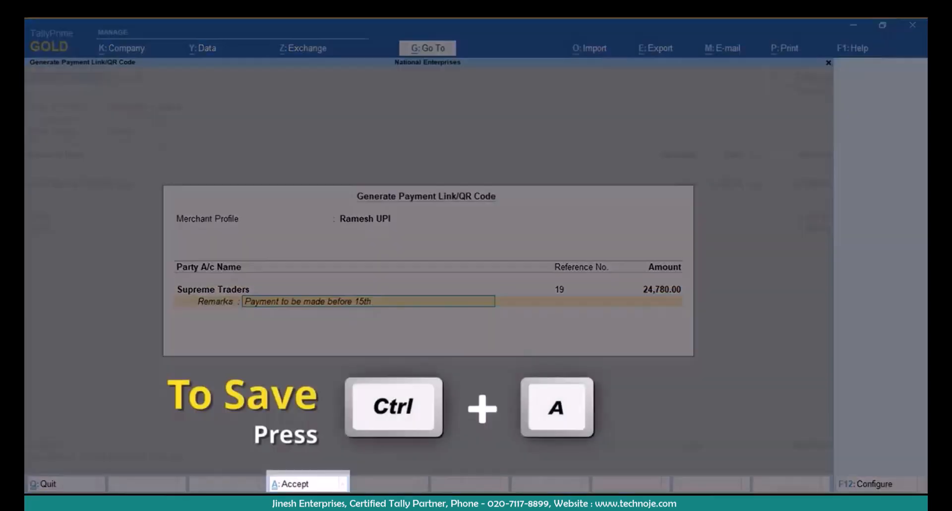
Accept the payment request details to generate the QR code for the Supreme Traders voucher.
key("ctrl+a")
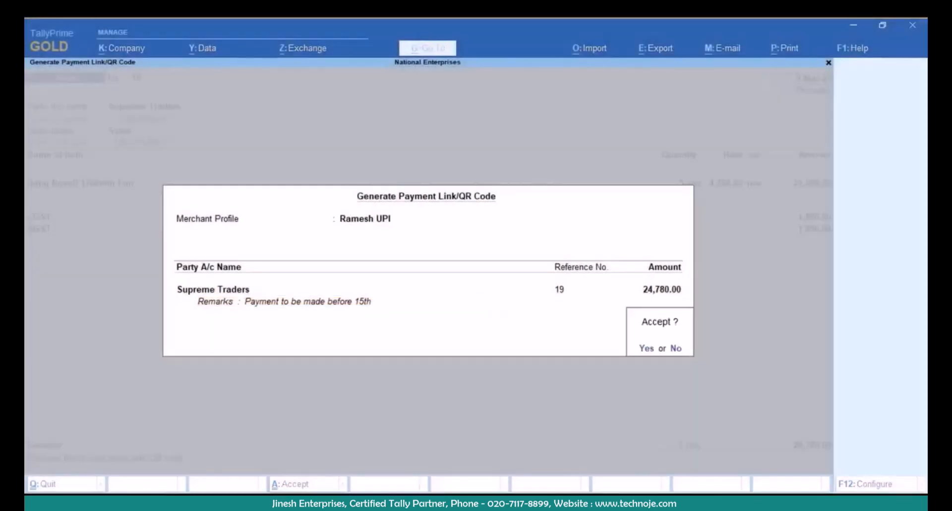
key("y")
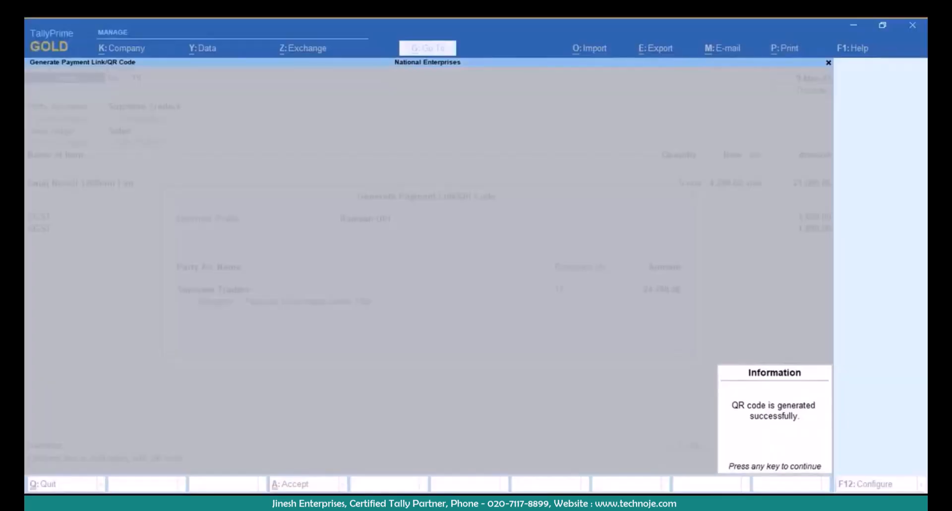
key("Return")
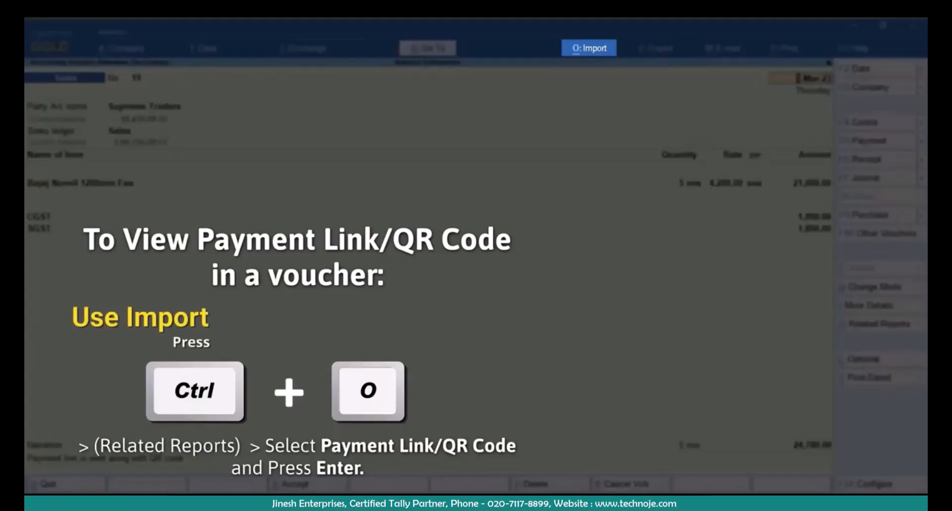
View the Payment Link/QR Code related report for the Supreme Traders sales voucher, and return to the voucher.
key("ctrl+o")
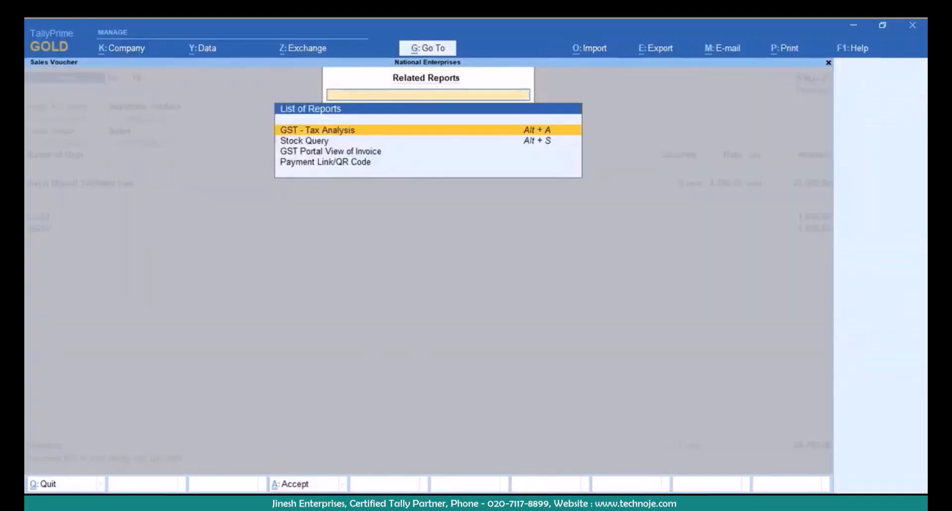
key("Down")
key("Down")
key("Down")
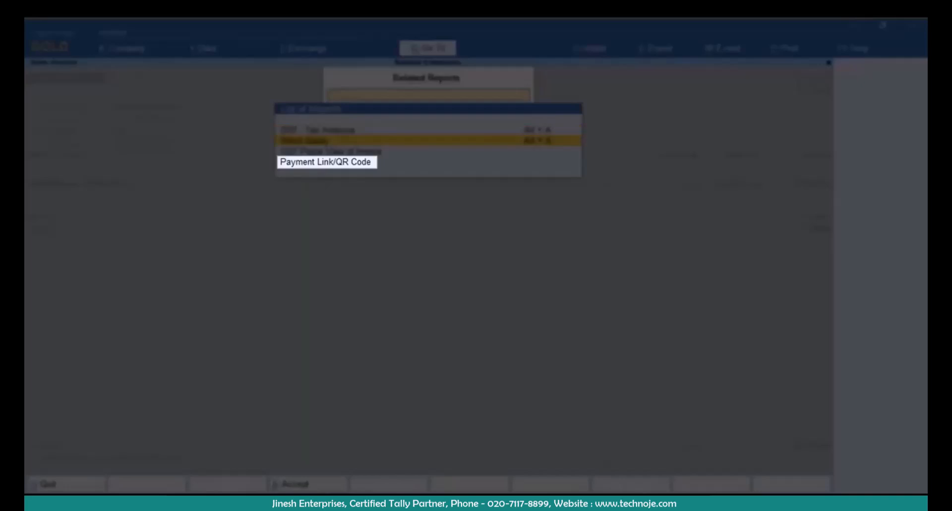
key("Return")
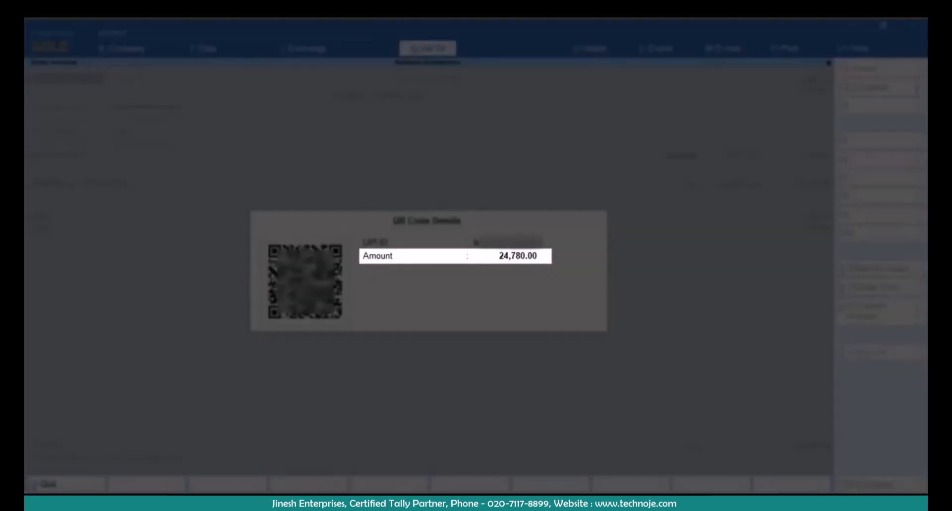
key("Escape")
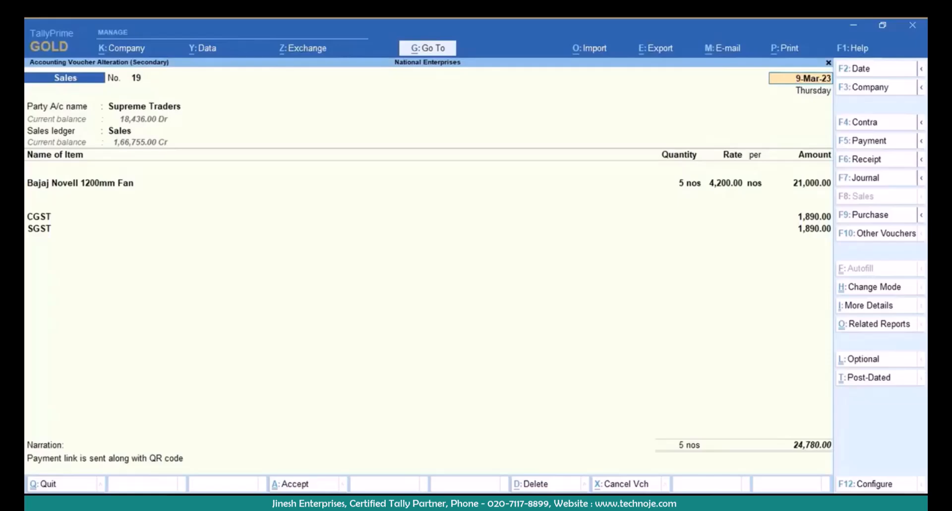
Set the Method of Payment Request to QR Code in the sales voucher's print configuration.
key("ctrl+p")
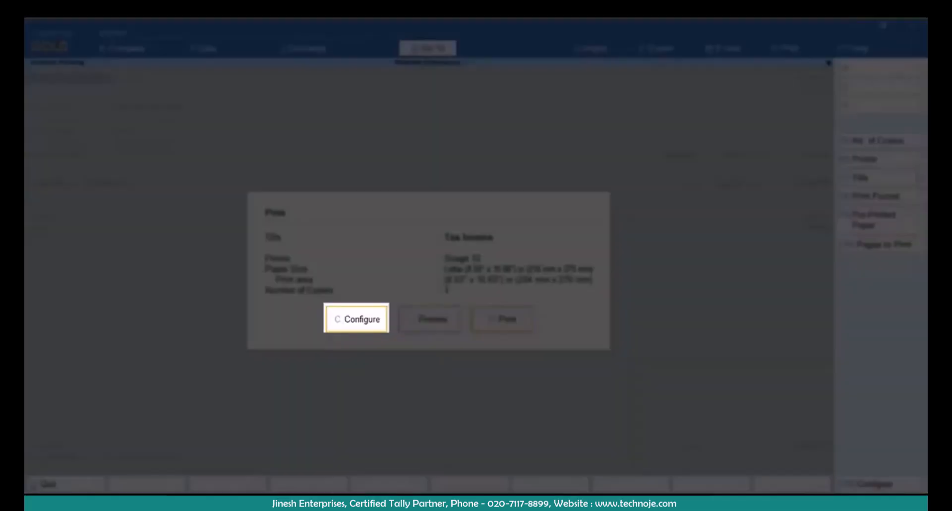
key("c")
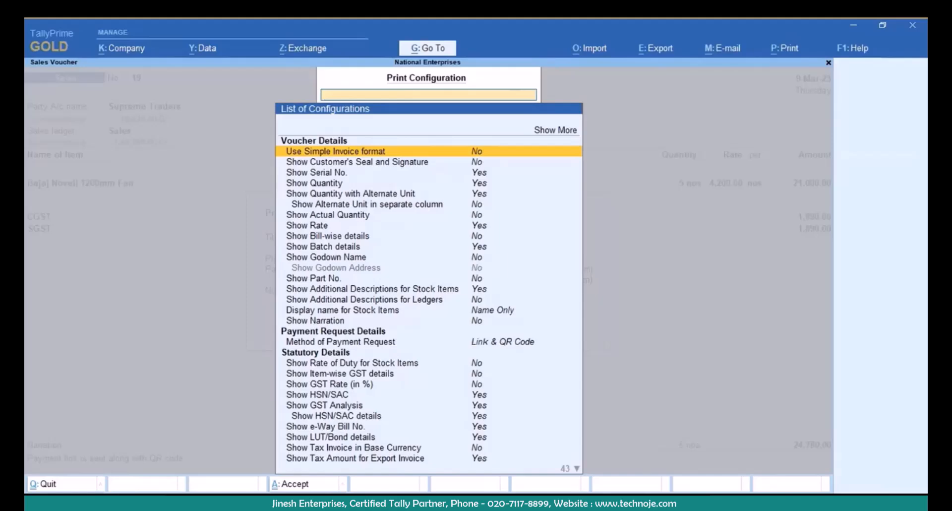
type("Met")
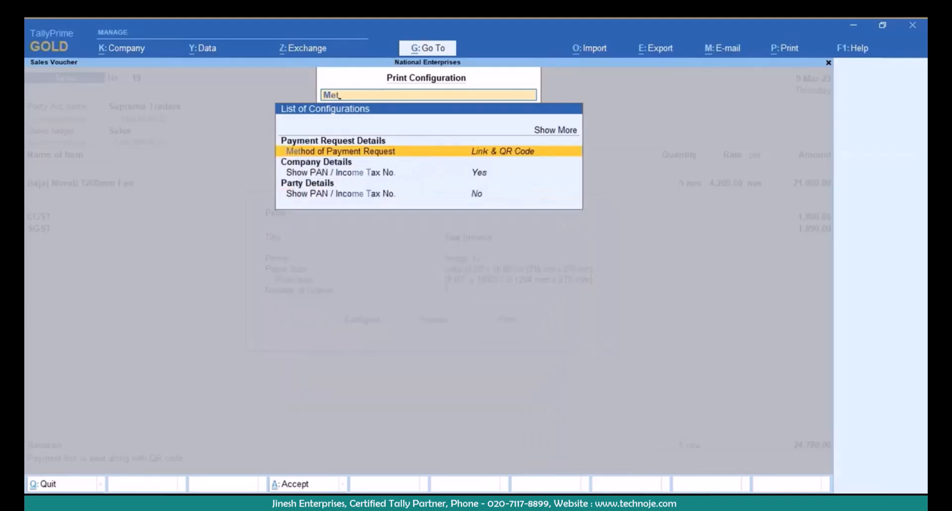
key("Return")
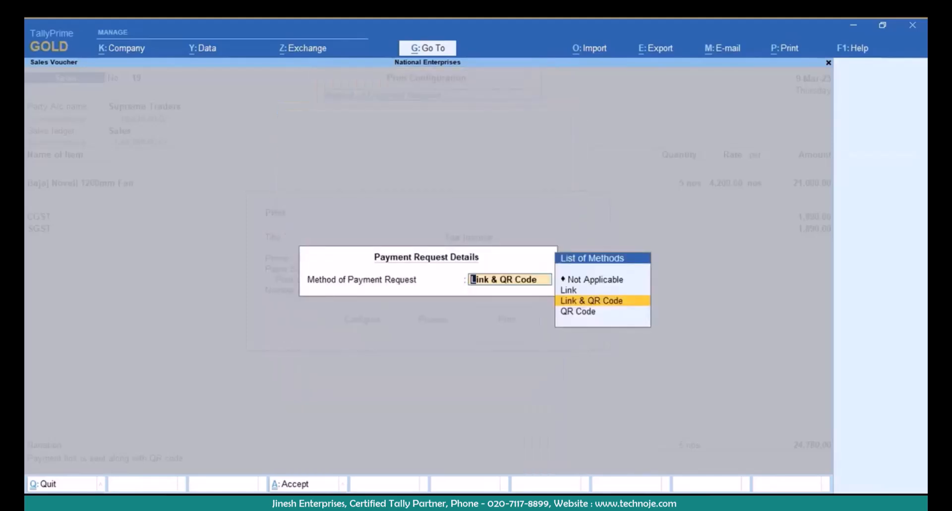
key("Down")
key("Return")
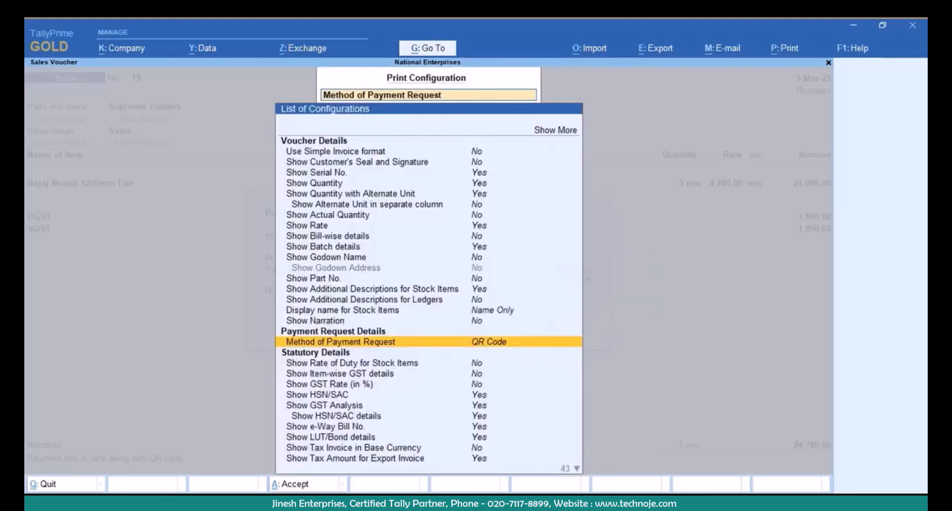
key("ctrl+a")
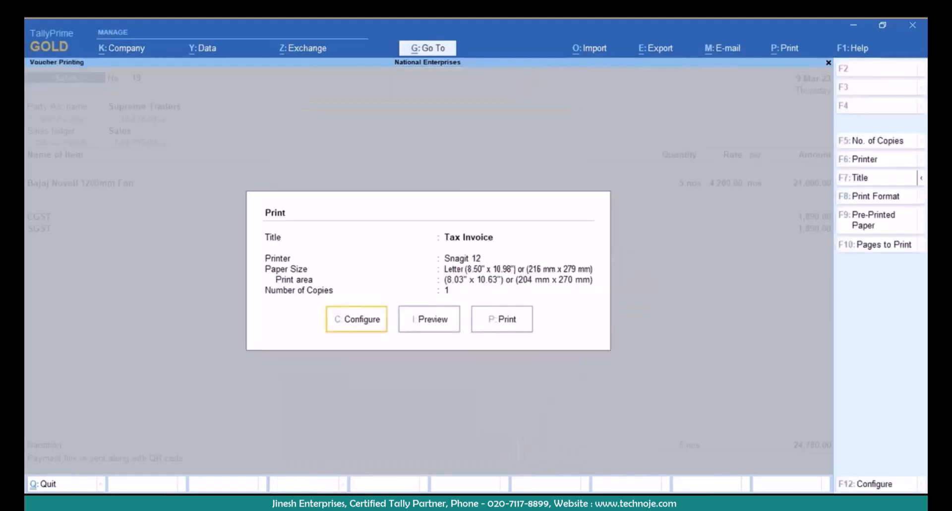
Preview the tax invoice and examine its printed contents at enlarged size down to the payment details.
key("i")
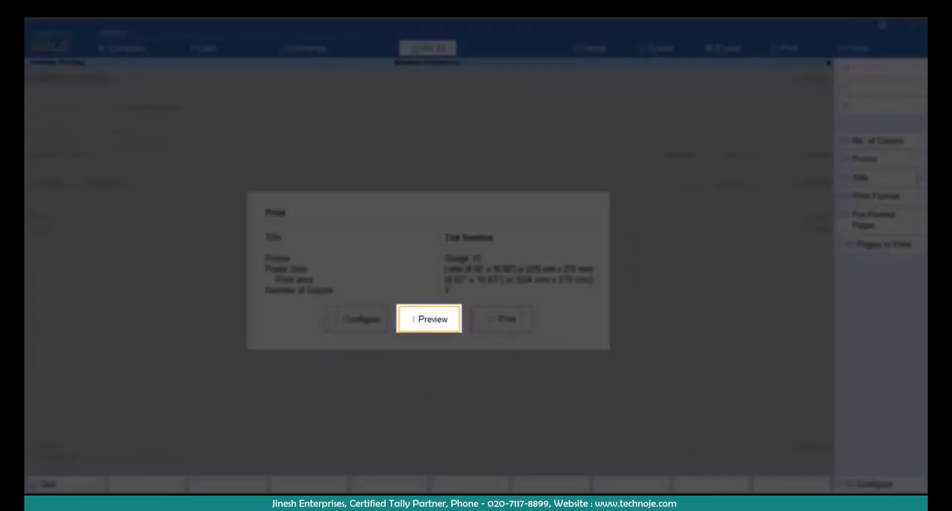
key("alt+z")
key("Down")
key("Down")
key("Down")
key("Down")
key("Down")
key("Down")
key("Down")
key("Down")
key("Down")
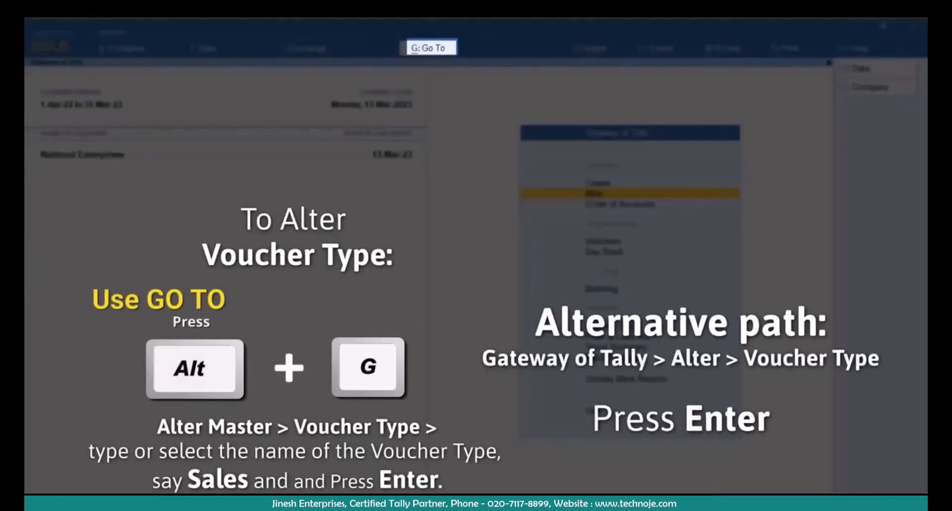
Open the Sales voucher type for alteration.
key("alt+g")
key("Up")
key("Up")
key("Up")
key("Up")
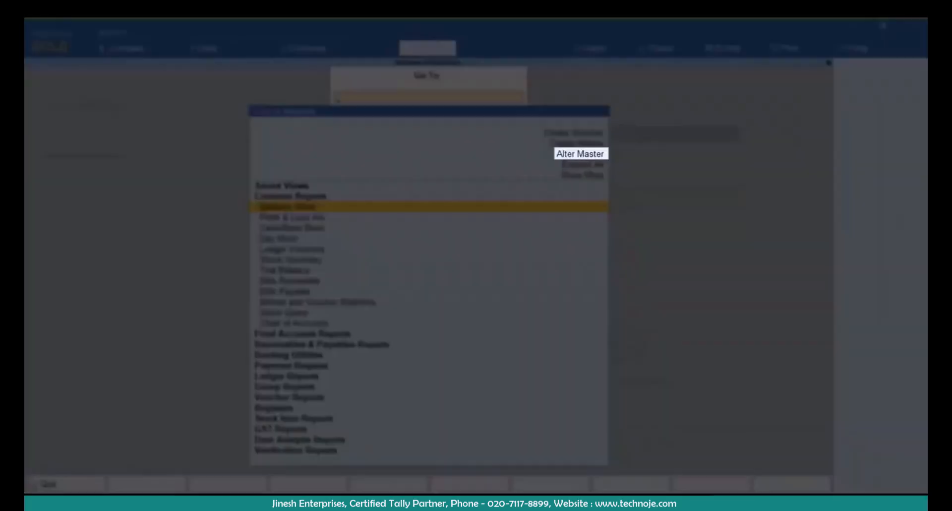
key("Return")
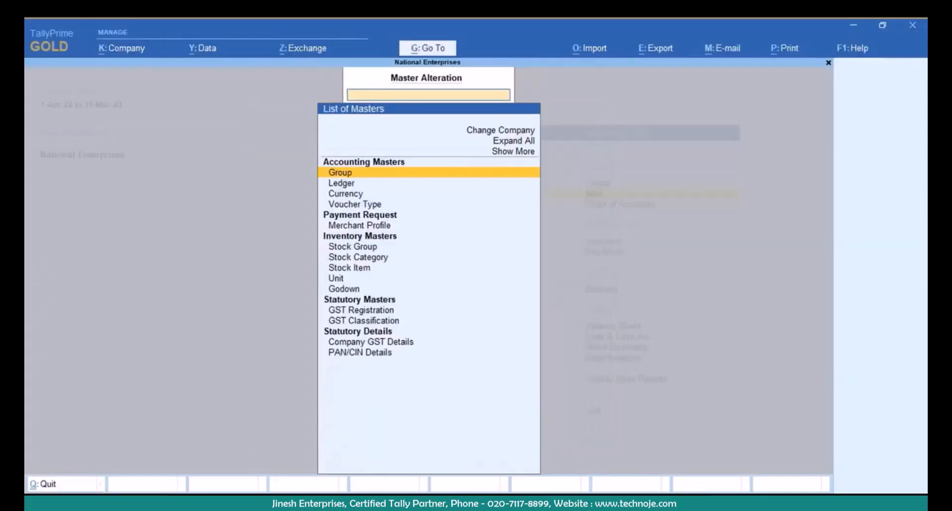
key("Down")
key("Down")
key("Down")
key("Return")
key("Down")
key("Down")
key("Down")
key("Down")
key("Down")
key("Down")
key("Down")
key("Down")
key("Down")
key("Down")
key("Down")
key("Down")
key("Down")
key("Down")
key("Down")
key("Down")
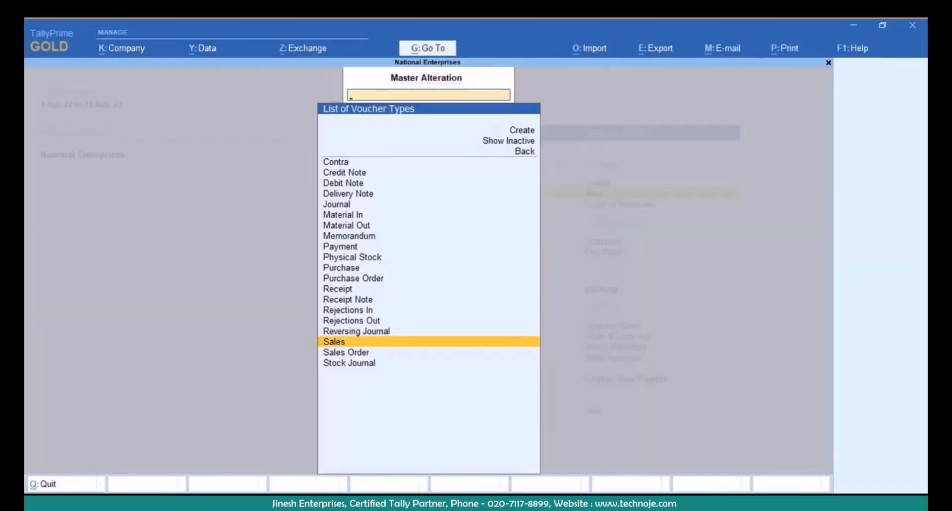
key("Return")
Set the Sales voucher type to generate a payment link/QR code after saving a voucher, and save the alteration.
key("Return")
key("Return")
key("Return")
key("Return")
key("Return")
key("Return")
key("Return")
key("Return")
key("Return")
key("Return")
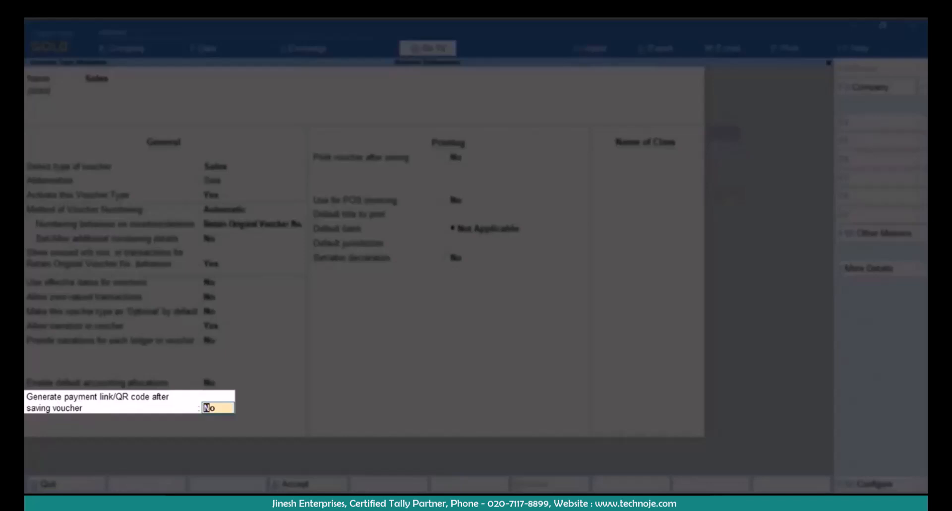
type("y")
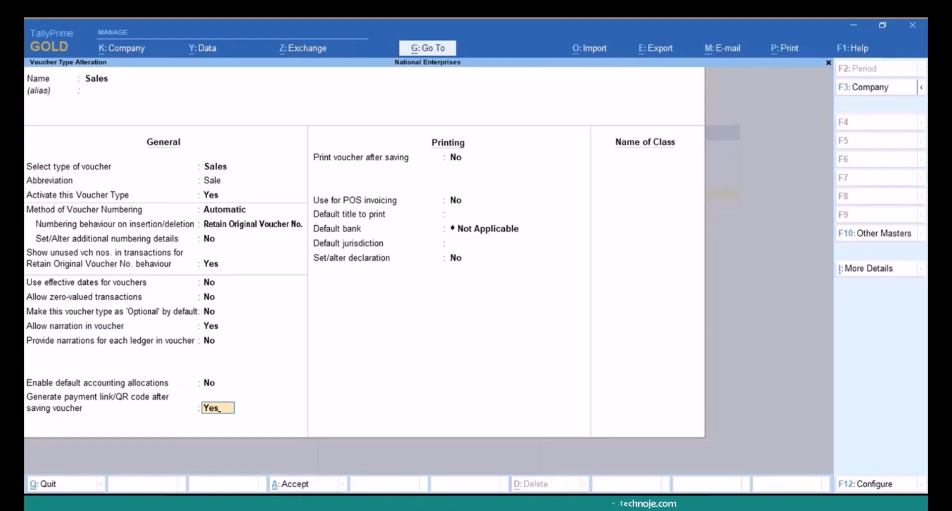
key("Return")
key("ctrl+a")
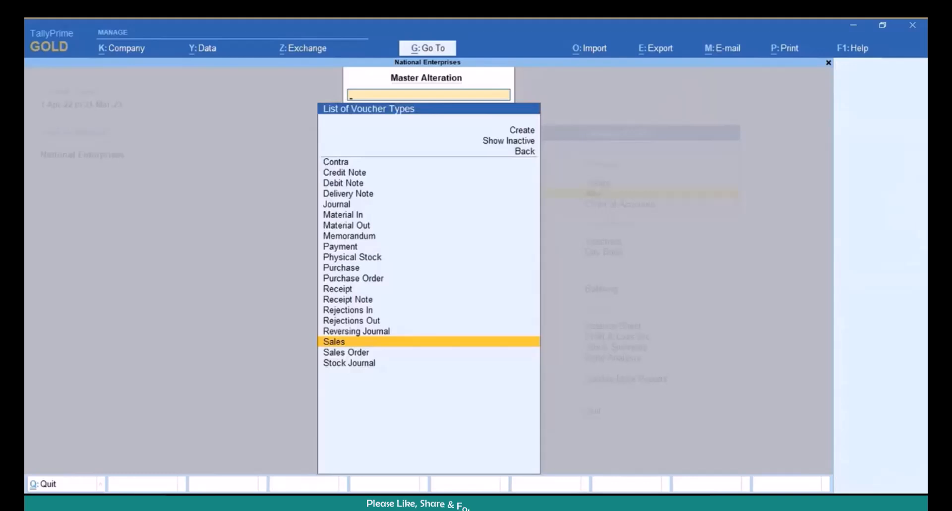
key("Escape")
key("Escape")
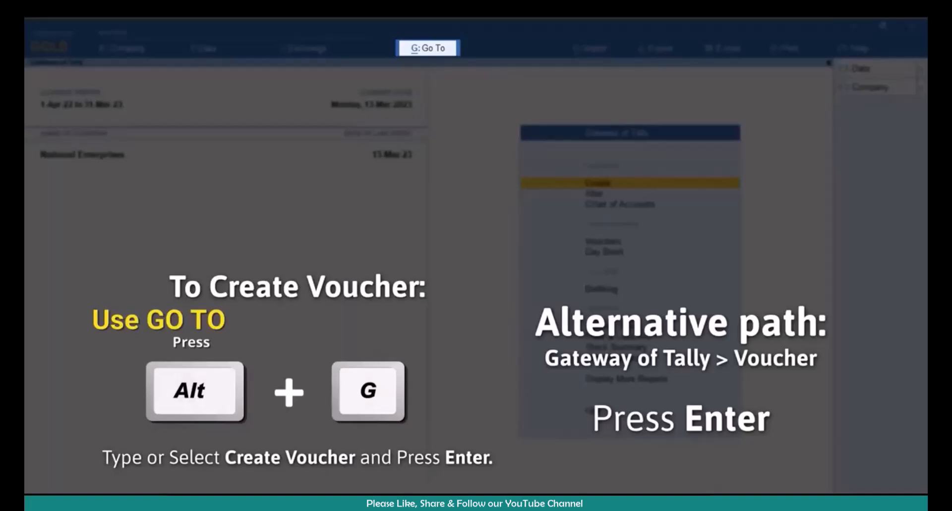
Start creating a new sales voucher.
key("alt+g")
key("Up")
key("Up")
key("Up")
key("Up")
key("Up")
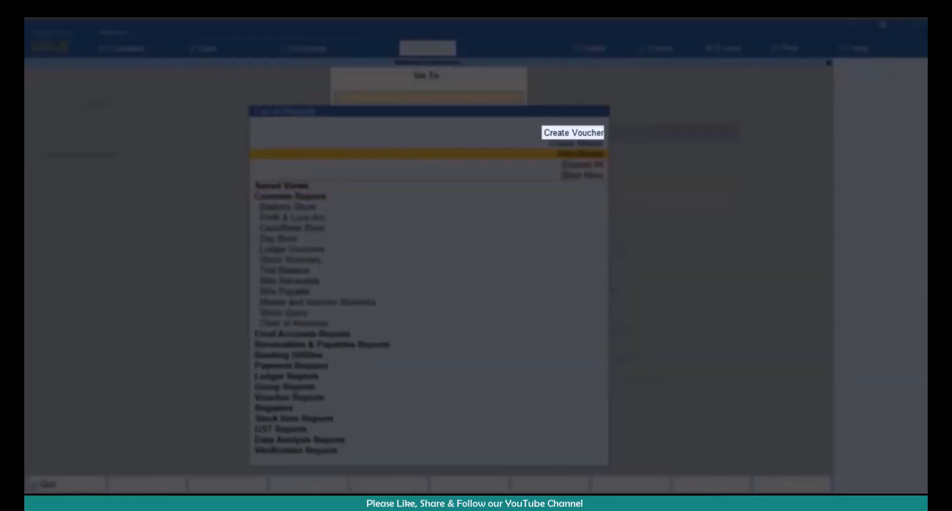
key("Up")
key("Up")
key("Return")
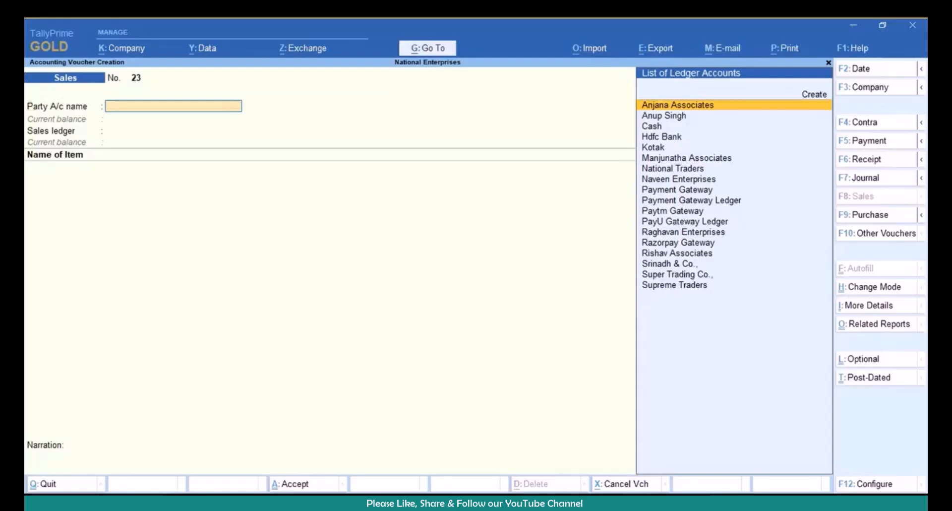
Set Naveen Enterprises as the voucher's party account and Sales as its sales ledger.
key("Down")
key("Down")
key("Down")
key("Down")
key("Down")
key("Down")
key("Down")
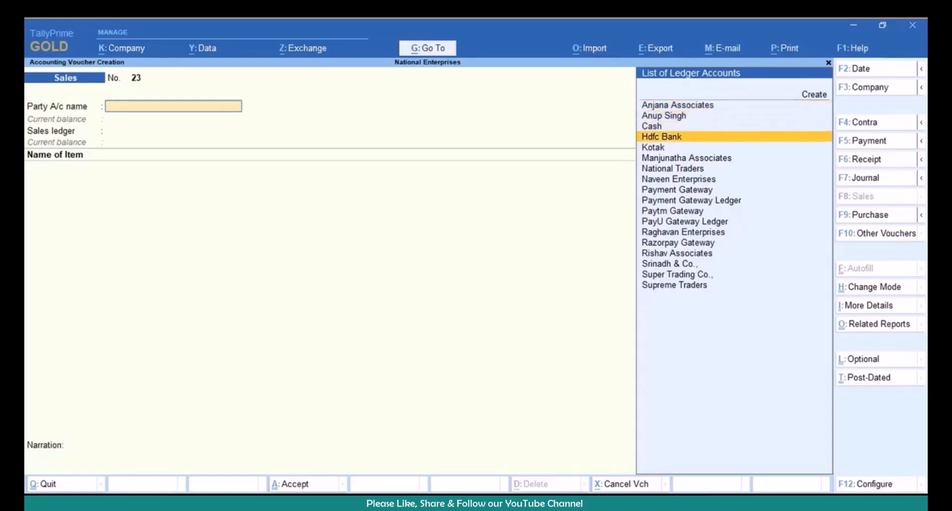
key("Return")
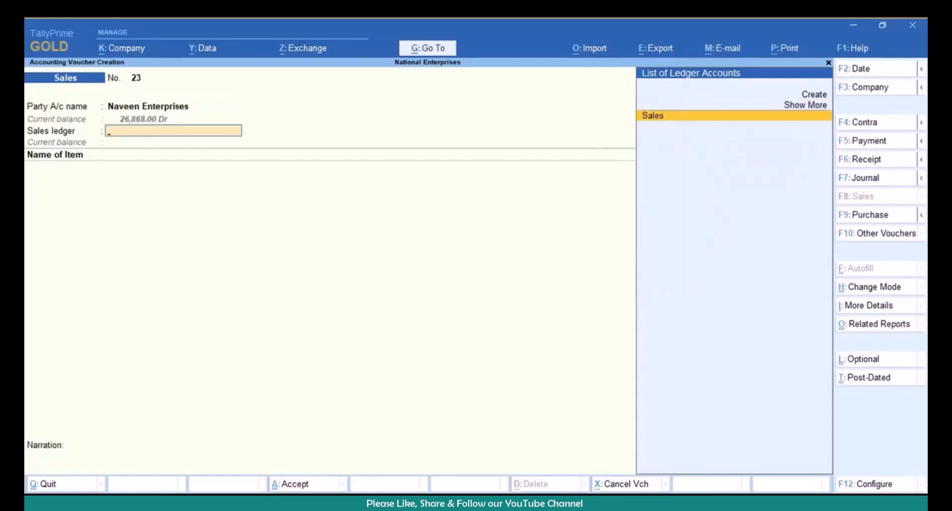
key("Return")
Add the item Bajaj Novell 1200mm Fan with a quantity of 2 nos at the rate of 4,200.00.
key("Down")
key("Return")
type("2")
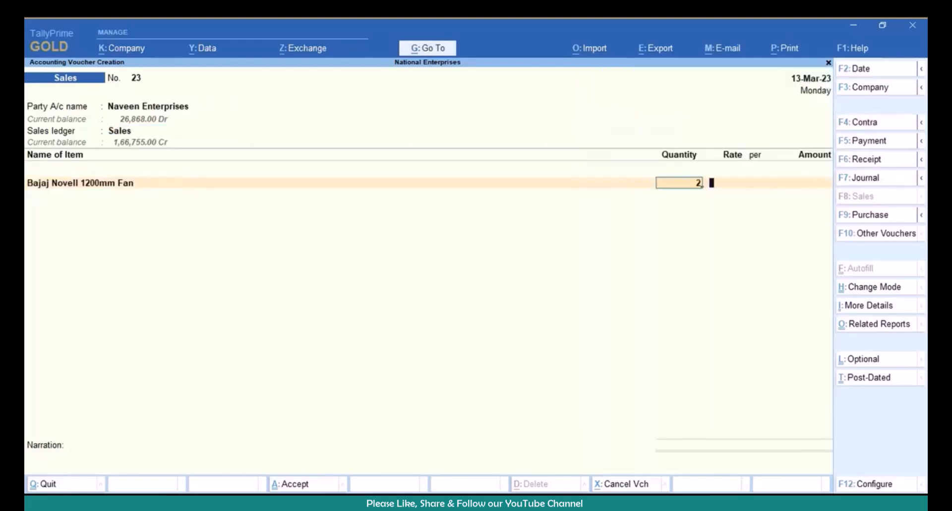
key("Return")
key("Return")
key("Return")
key("Return")
key("Return")
Add the CGST and SGST tax ledgers to the sales voucher.
type("c")
key("Return")
key("Return")
type("s")
key("Return")
Save the Naveen Enterprises sales voucher with no narration and agree to generate its payment link/QR code.
key("Return")
key("Return")
key("Return")
key("Return")
key("Return")
key("Return")
key("Return")
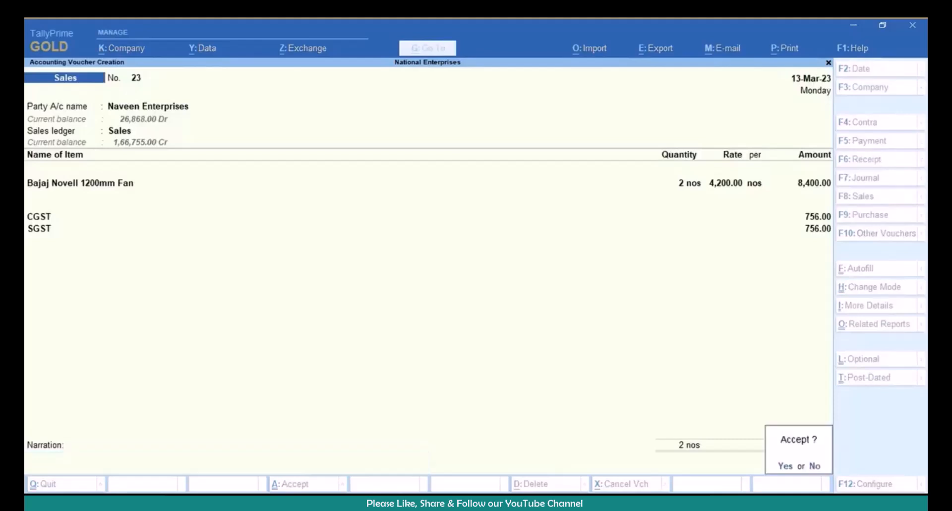
key("Return")
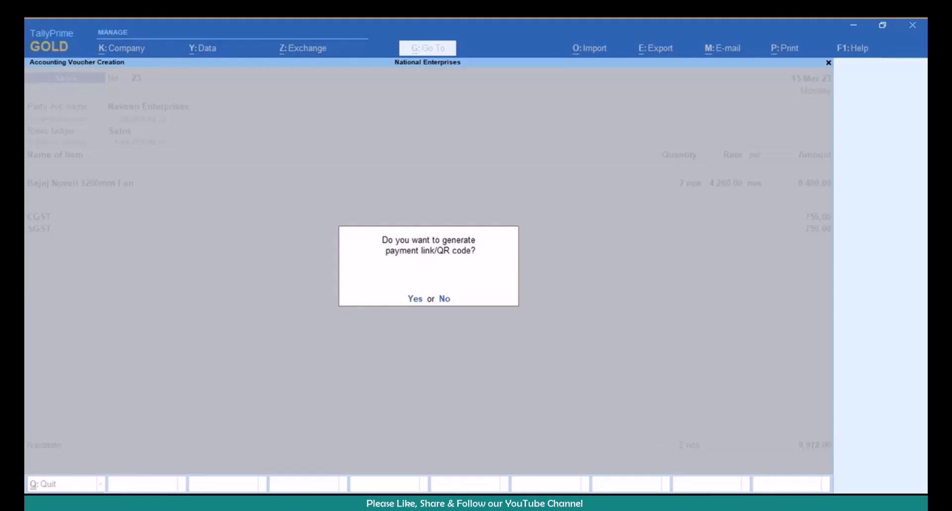
key("y")
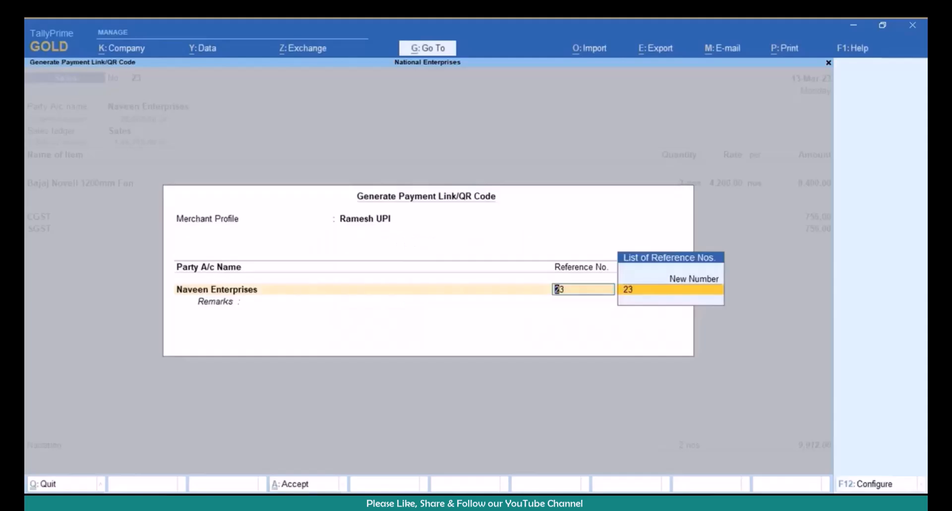
Generate the payment QR code for Naveen Enterprises against reference 23 with the remark "Payment to be made before 20th May".
key("Return")
key("Return")
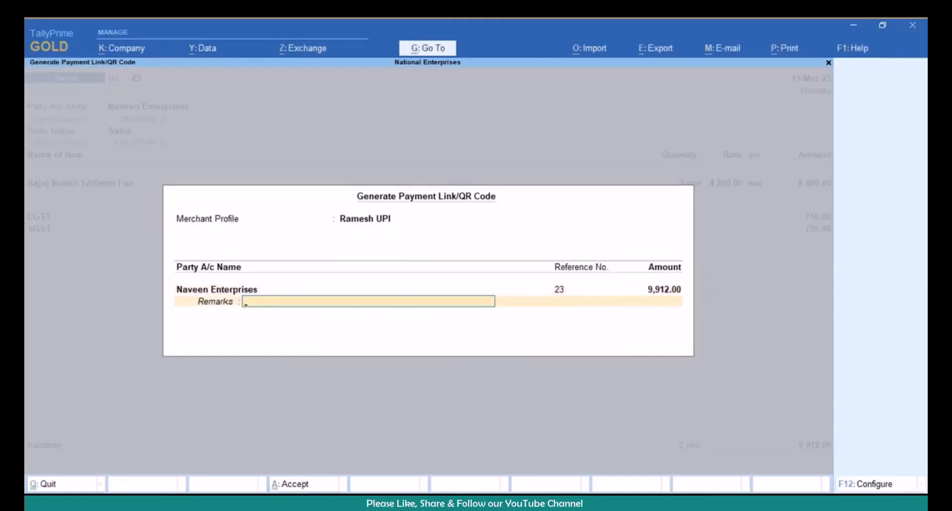
type("Payment to be made befor")
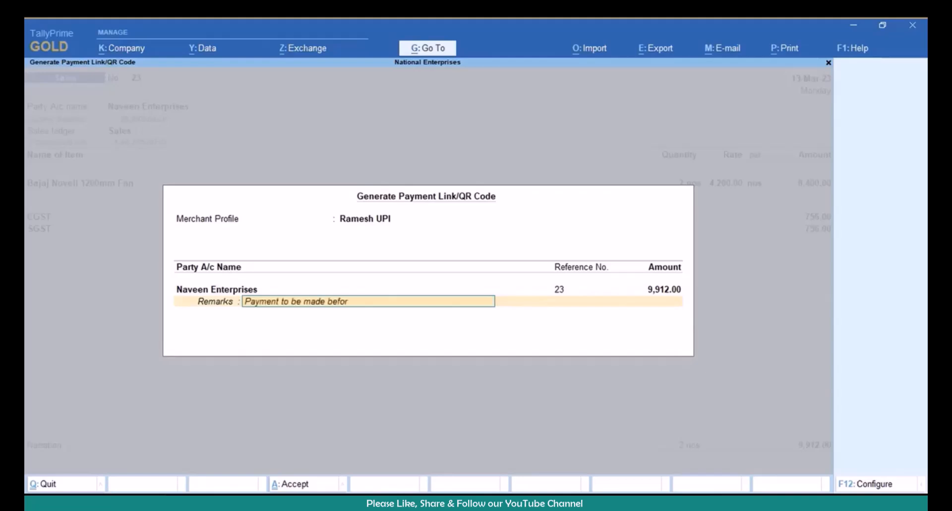
type("e 20th May")
key("Return")
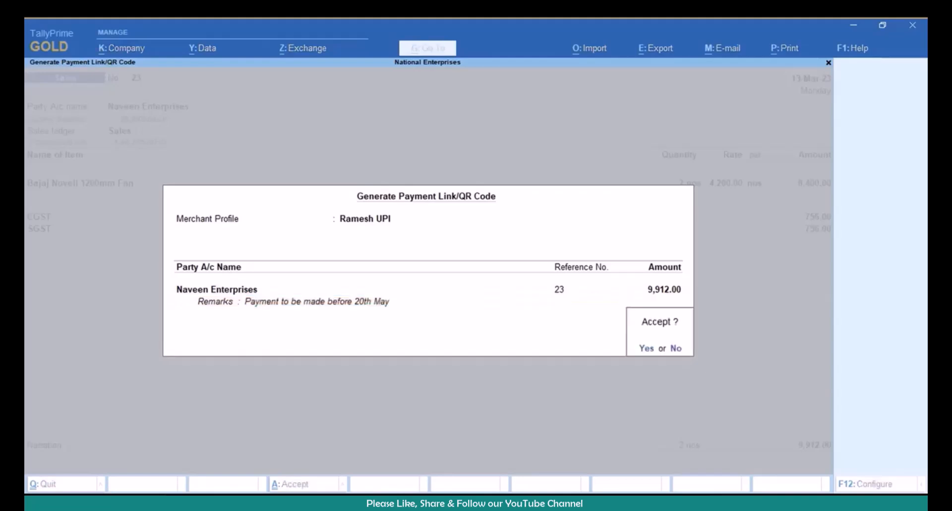
key("Return")
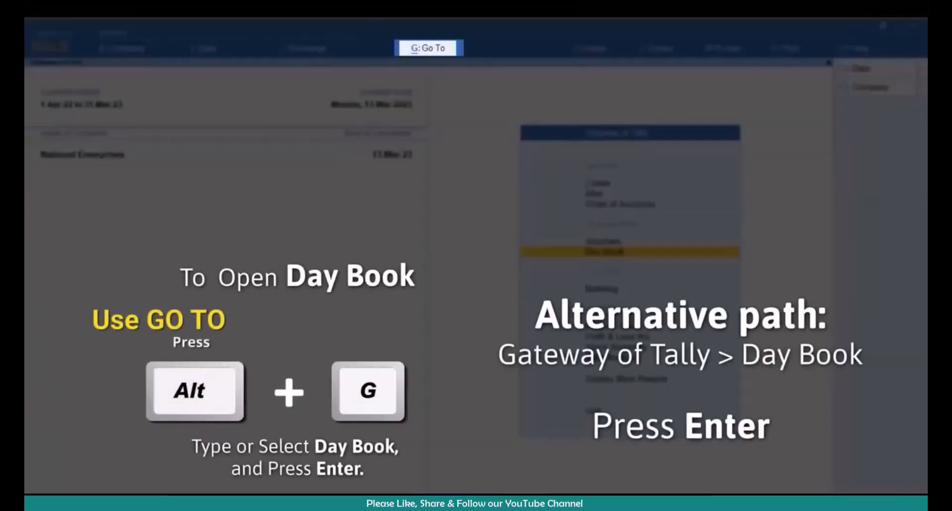
Open the Day Book report.
key("alt+g")
key("Down")
key("Down")
key("Down")
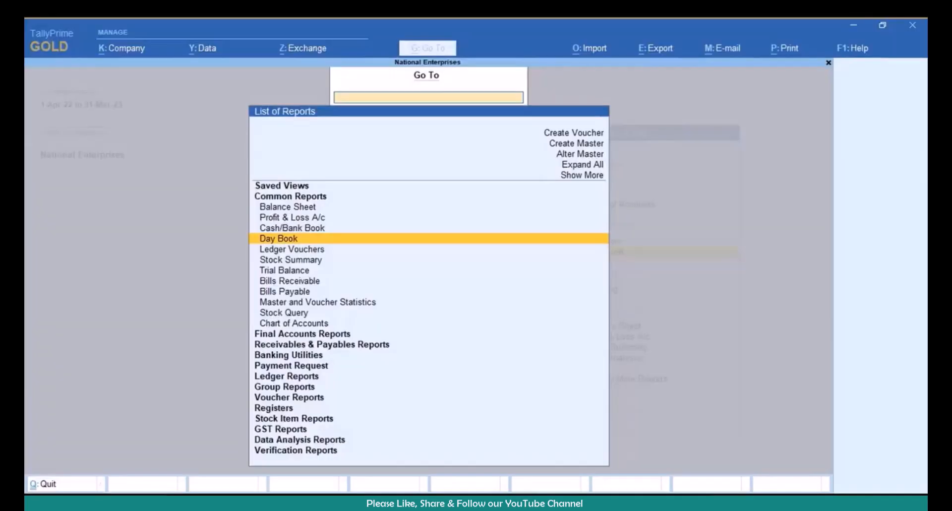
key("Return")
Select the four March sales vouchers numbered 18, 19, 20 and 21 in the Day Book.
key("Down")
key("Down")
key("Down")
key("Down")
key("Down")
key("Down")
key("Down")
key("Down")
key("Down")
key("Down")
key("Down")
key("Down")
key("Down")
key("Down")
key("Down")
key("Down")
key("Down")
key("Down")
key("Down")
key("Down")
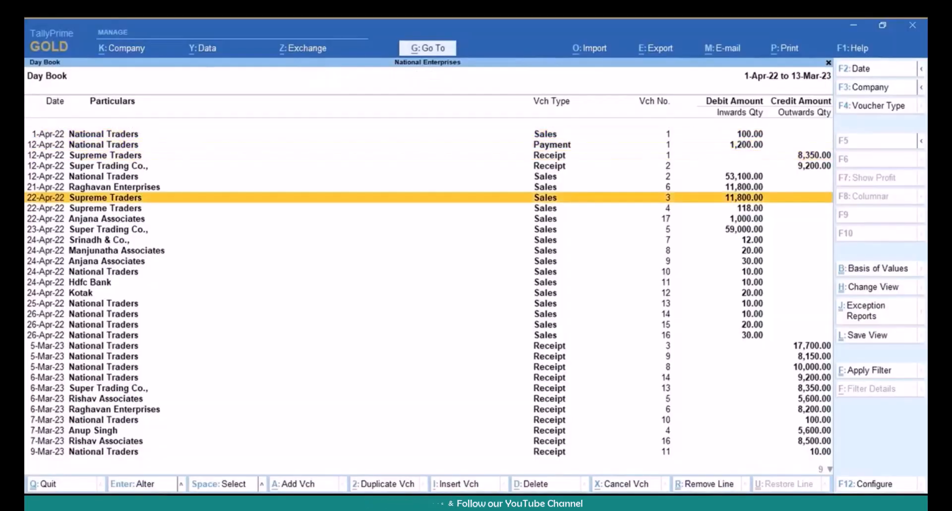
key("Up")
key("Up")
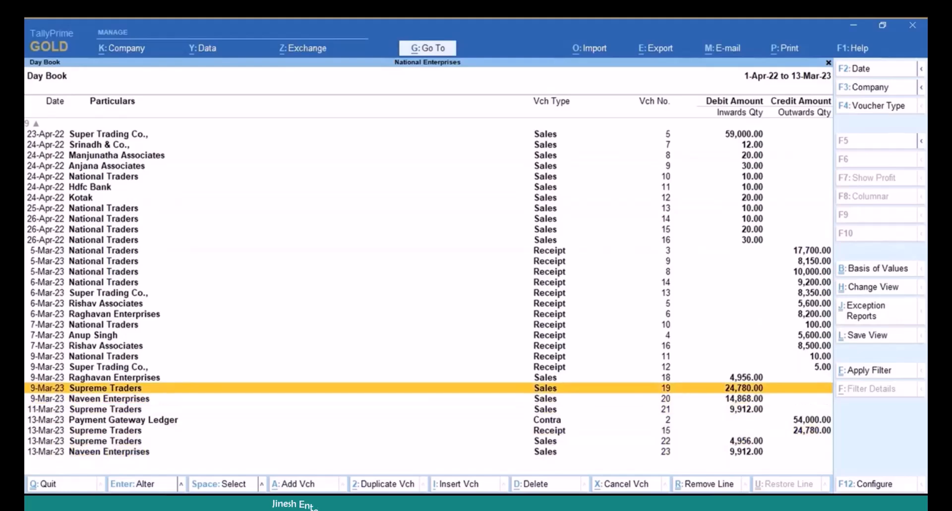
key("Up")
key("space")
key("space")
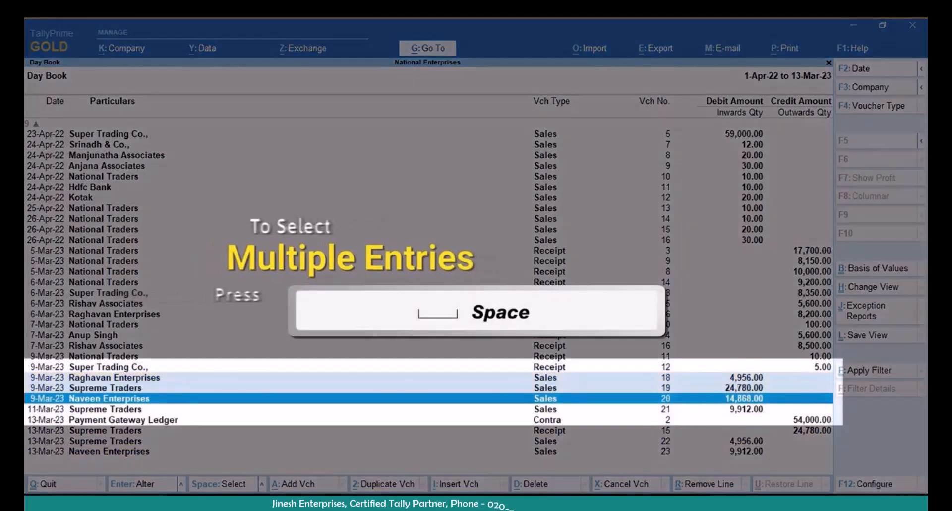
key("space")
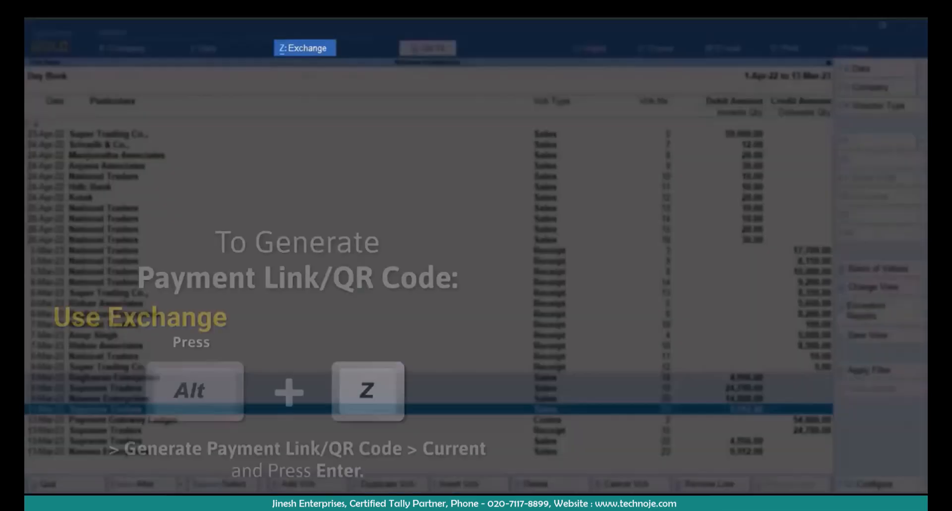
Start payment link/QR code generation for the selected vouchers using the Current option.
key("alt")
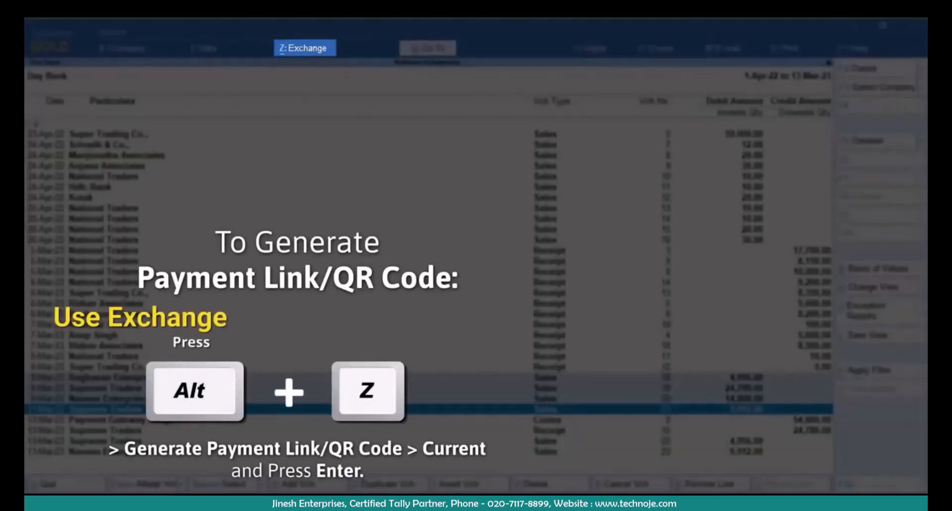
key("alt+z")
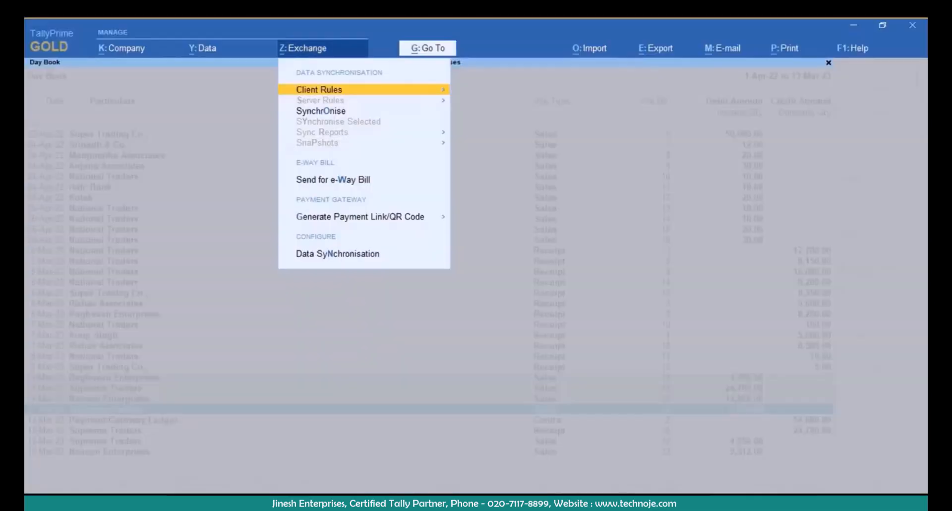
key("Down")
key("Down")
key("Down")
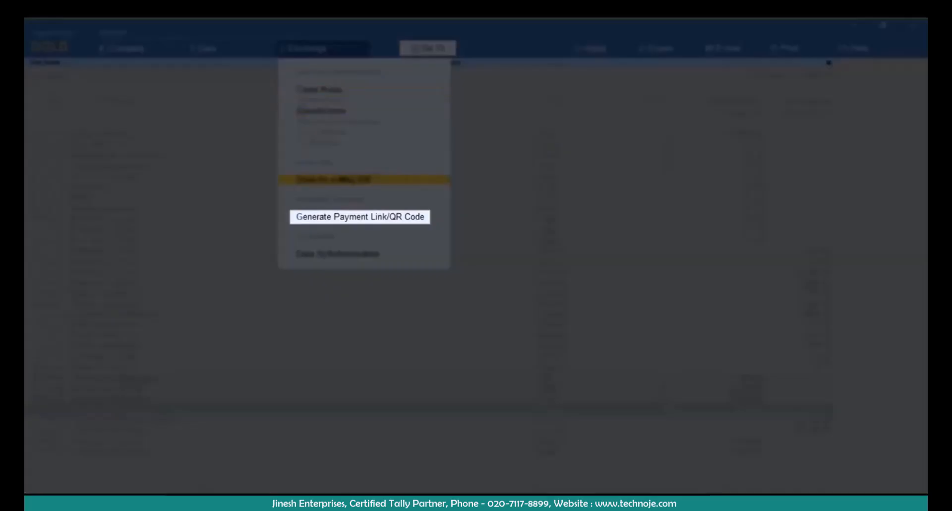
key("Return")
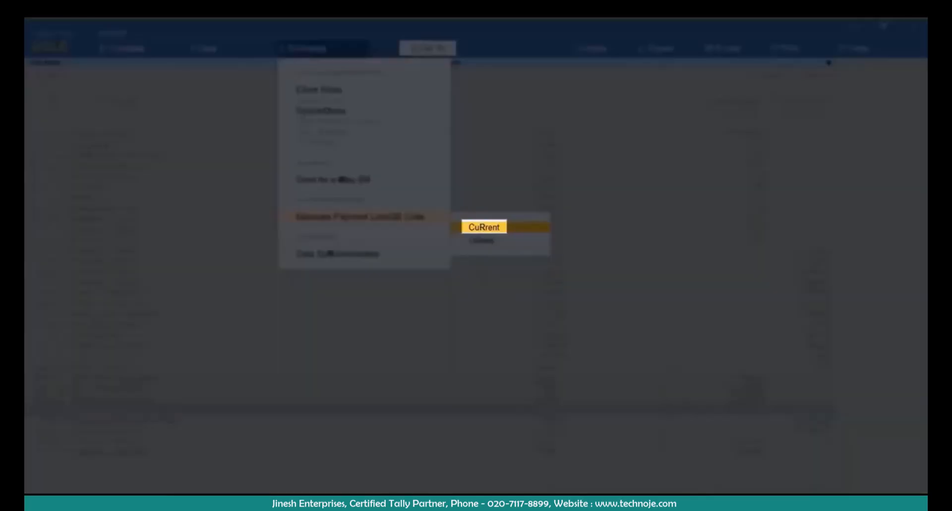
key("Return")
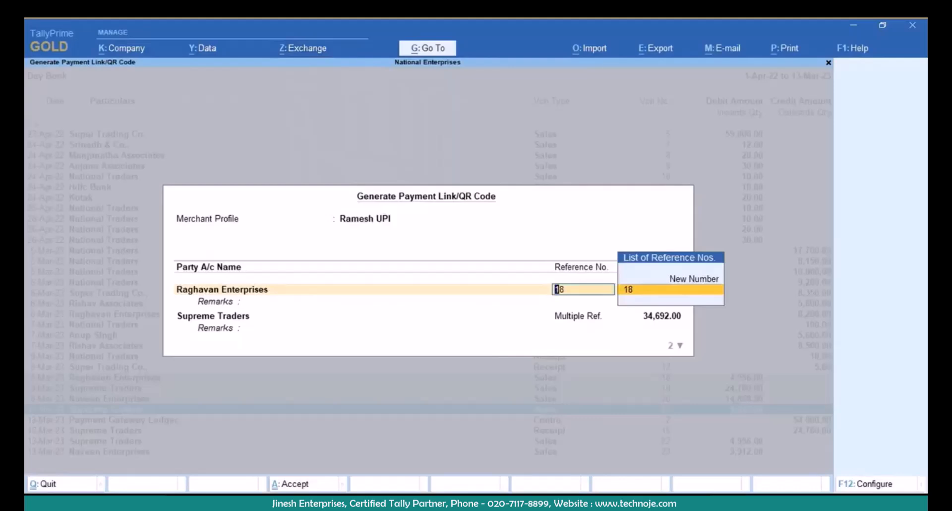
Keep the references and amounts for Raghavan Enterprises and Supreme Traders, and set the Naveen Enterprises amount to 10,000.00.
key("Return")
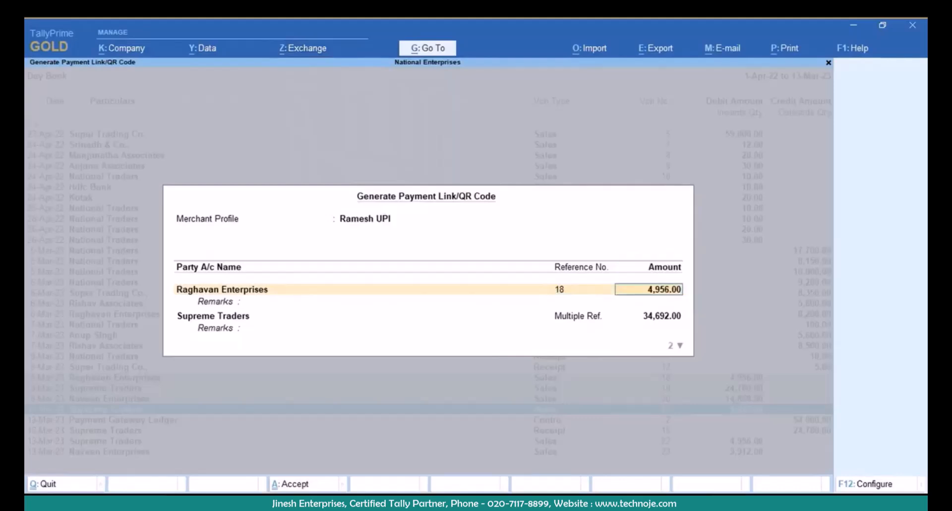
key("Return")
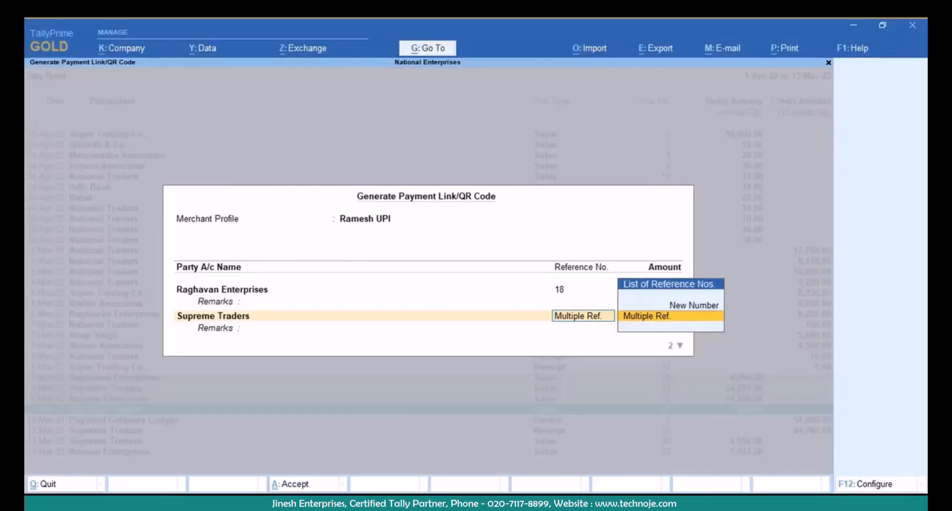
key("Return")
key("Return")
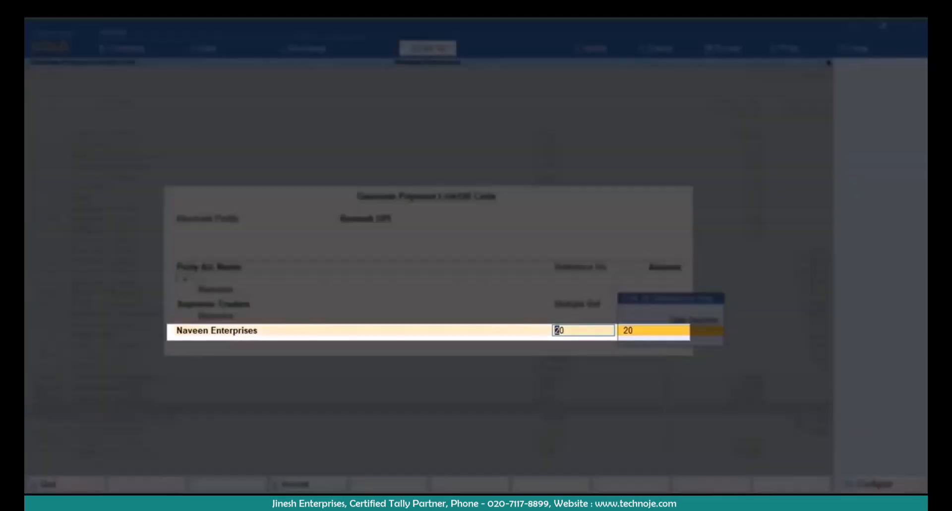
key("Return")
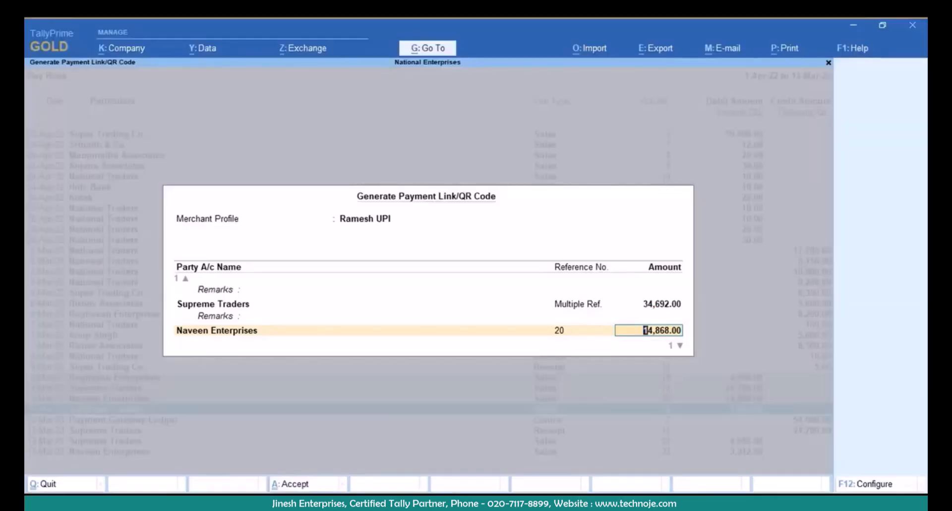
type("10000")
key("Return")
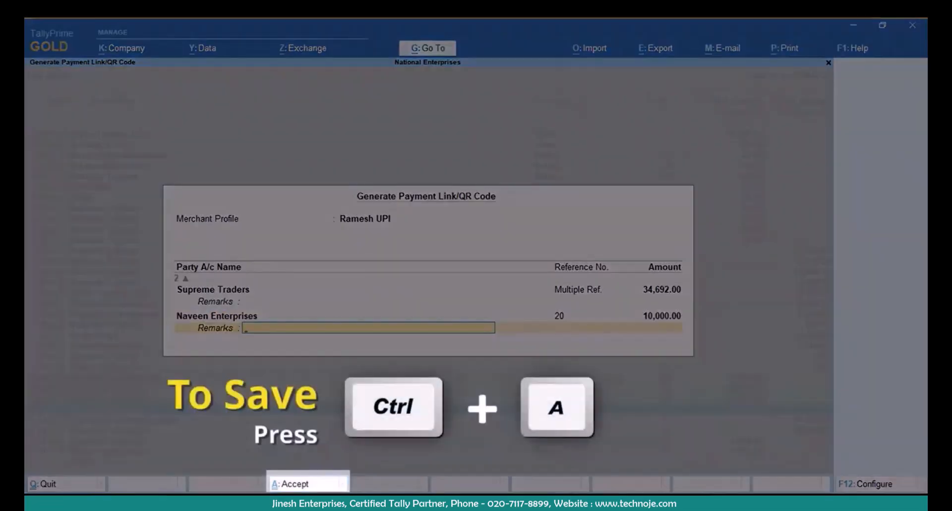
Accept the payment details without remarks and agree to save the QR code in the selected vouchers.
key("ctrl+a")
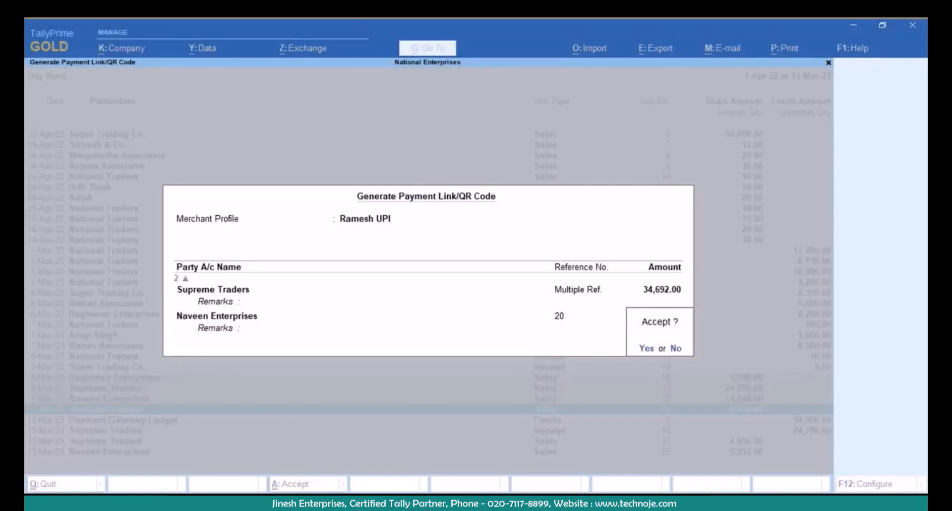
key("Return")
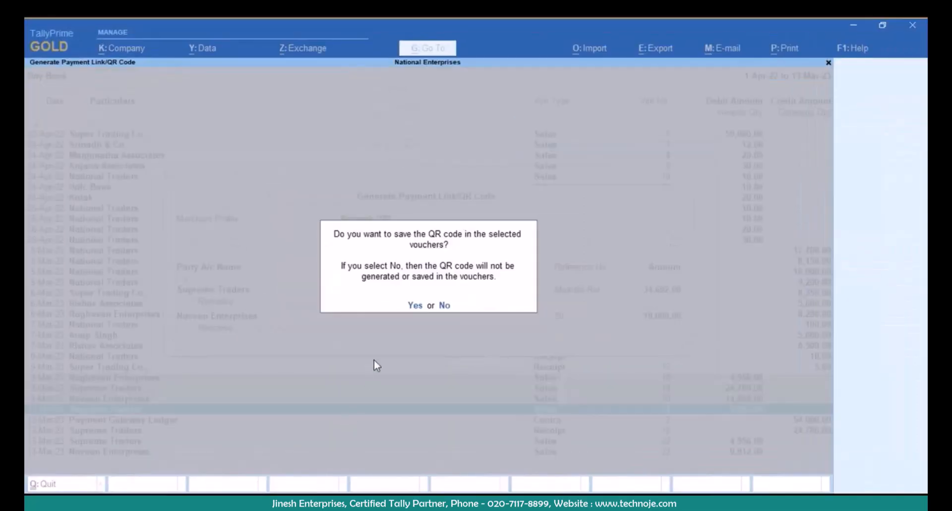
left_click(414, 306)
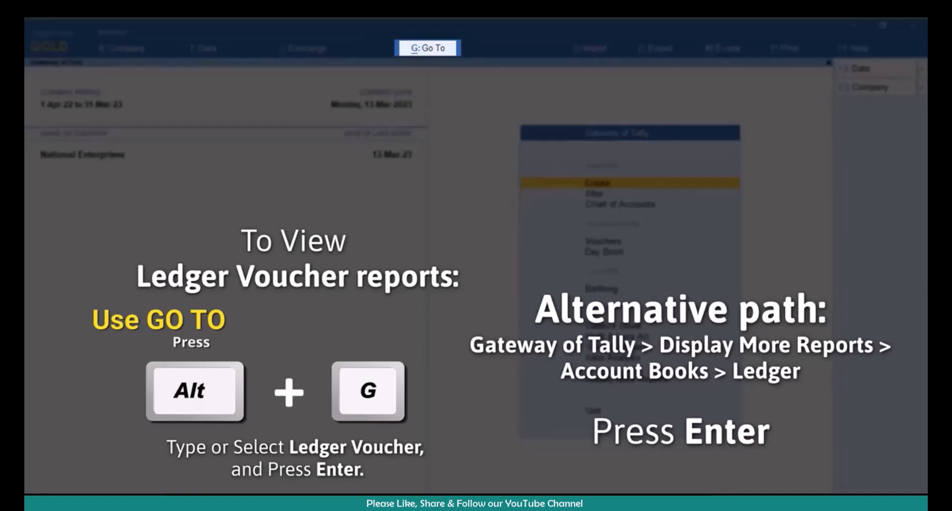
Open the Ledger Vouchers report for Supreme Traders.
key("alt+g")
type("Led")
key("Down")
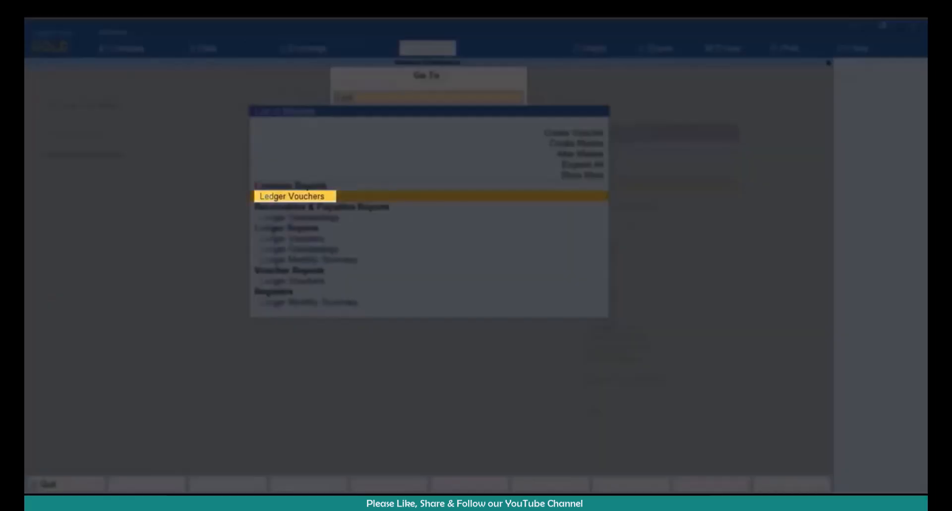
key("Return")
key("Down")
key("Down")
key("Down")
key("Down")
key("Down")
key("Down")
key("Down")
key("Down")
key("Down")
key("Down")
key("Down")
key("Down")
key("Down")
key("Down")
key("Down")
key("Down")
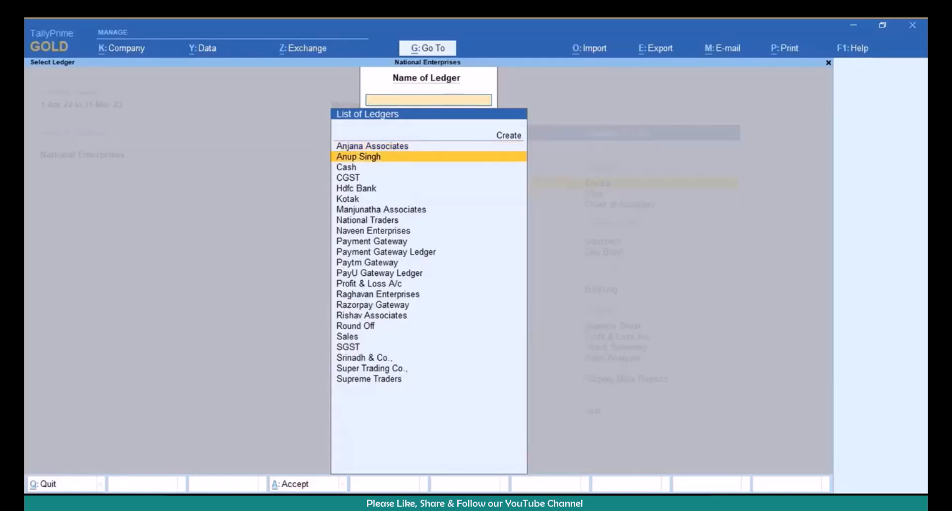
key("Down")
key("Down")
key("Down")
key("Down")
key("Down")
key("Down")
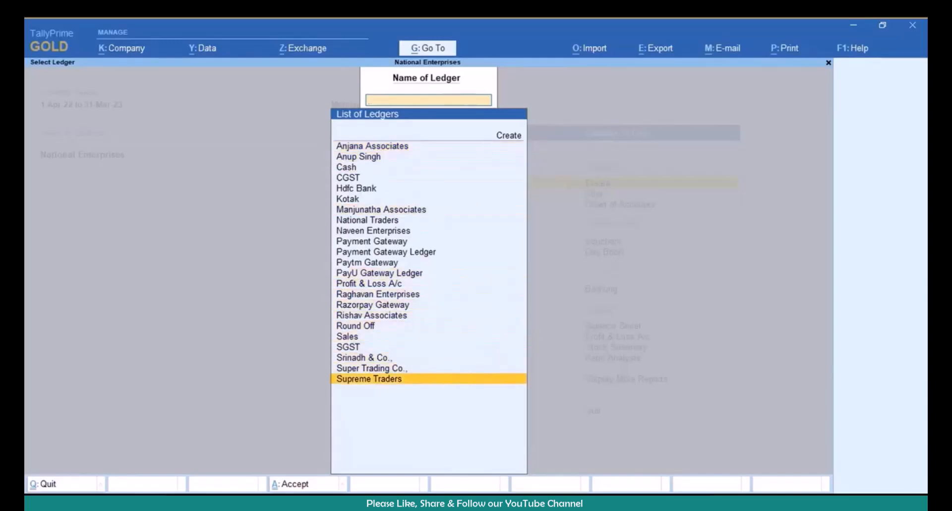
key("Return")
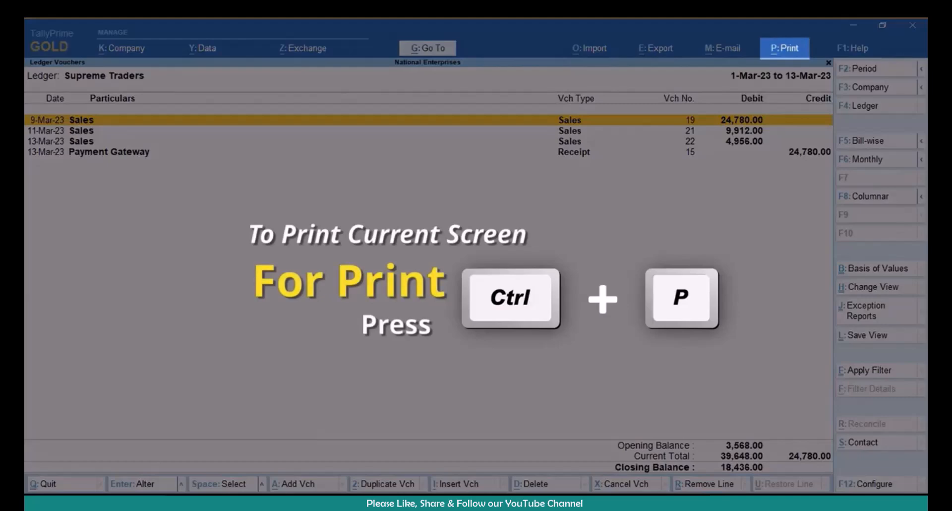
Set the method of payment request to QR Code in the ledger report's print configuration and save it.
key("ctrl+p")
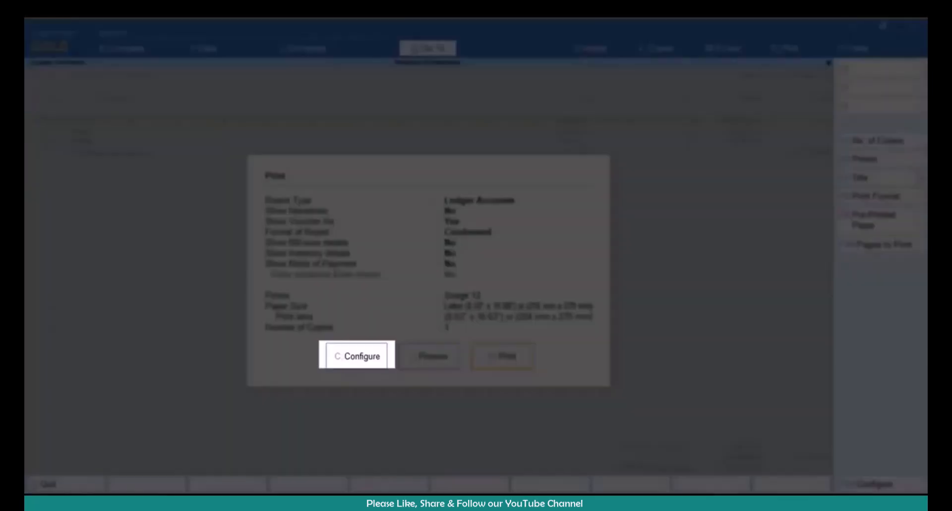
key("c")
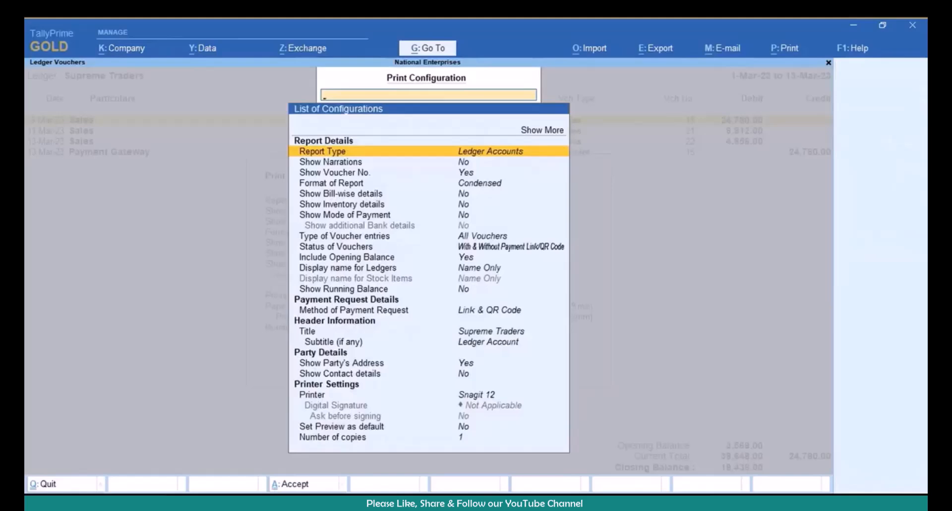
key("Down")
key("Down")
key("Down")
key("Down")
key("Down")
key("Down")
key("Down")
key("Down")
key("Down")
key("Down")
key("Down")
key("Down")
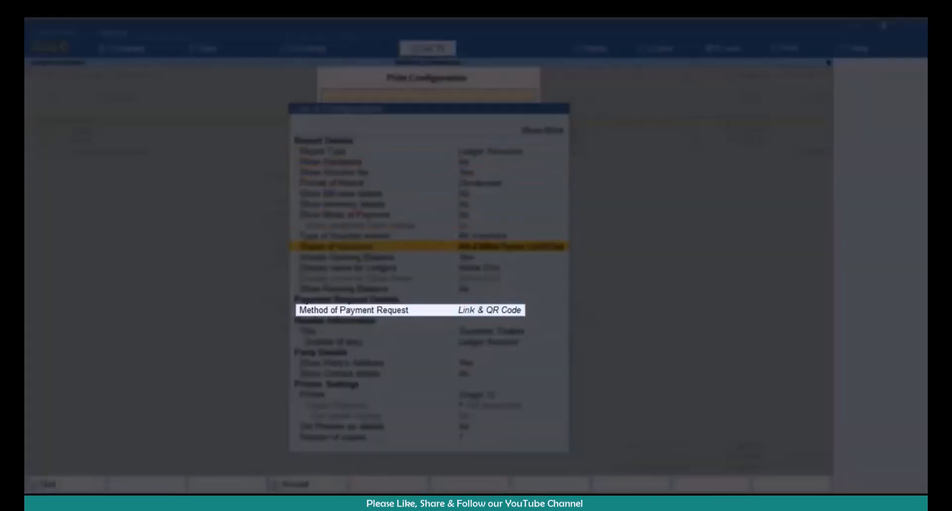
key("Return")
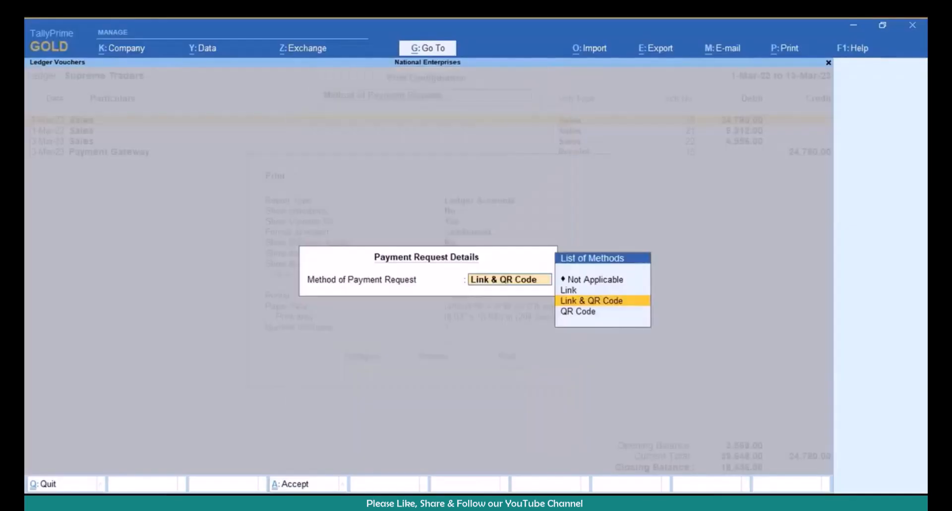
key("Down")
key("Return")
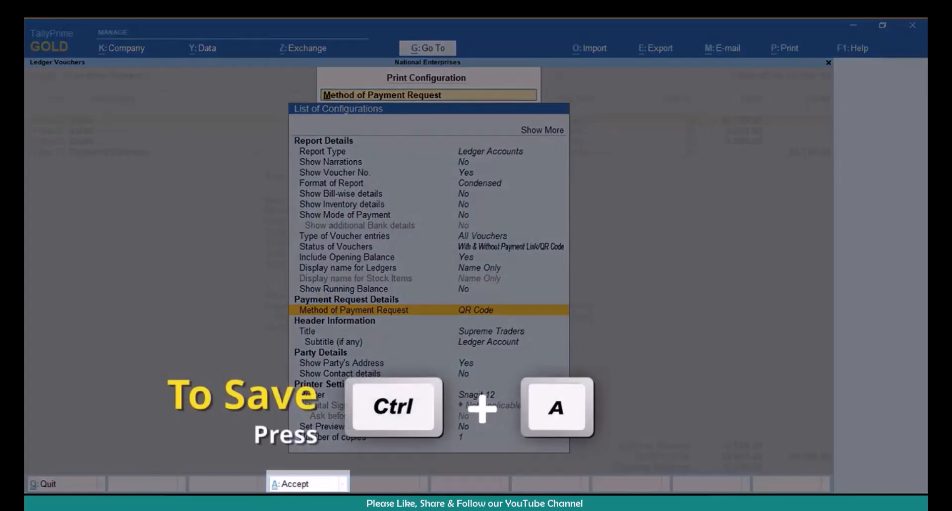
key("ctrl+a")
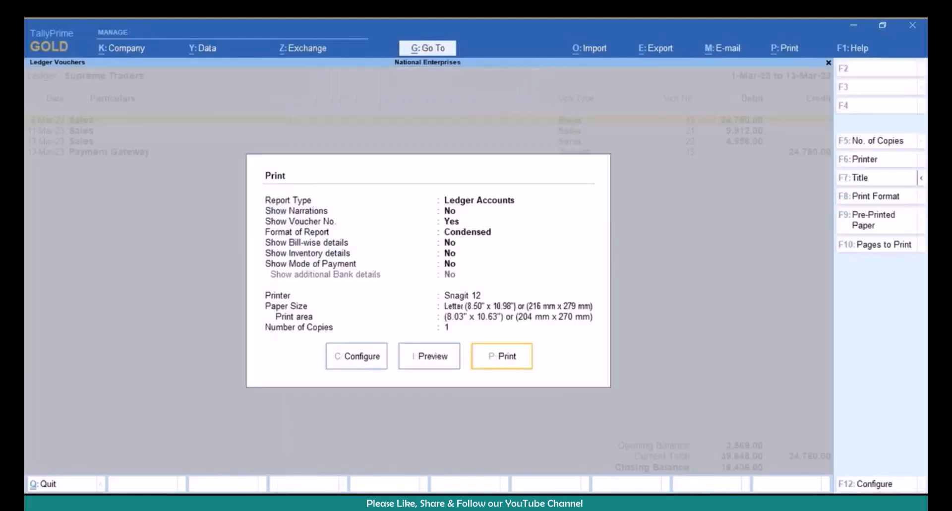
Preview the ledger report and restrict the Supreme Traders payment request to specific bills, selecting references 21 and 22.
key("Left")
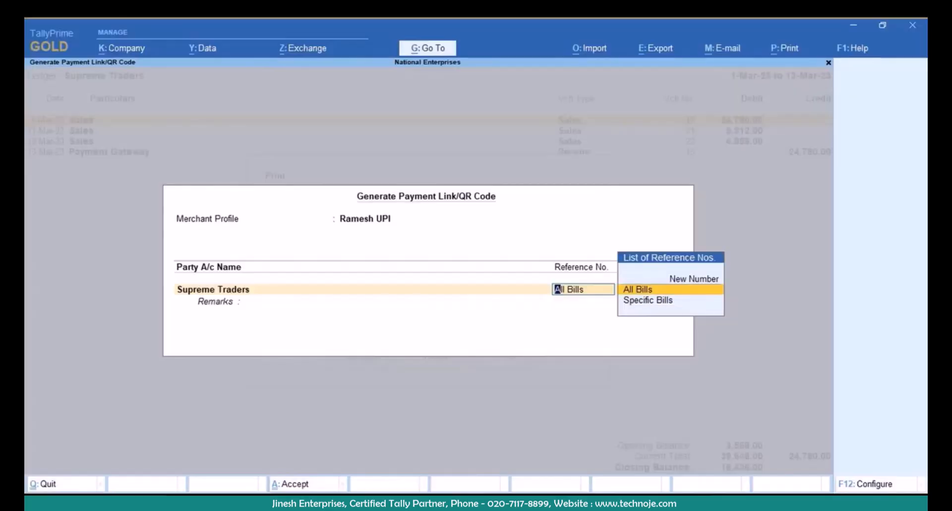
key("Down")
key("Return")
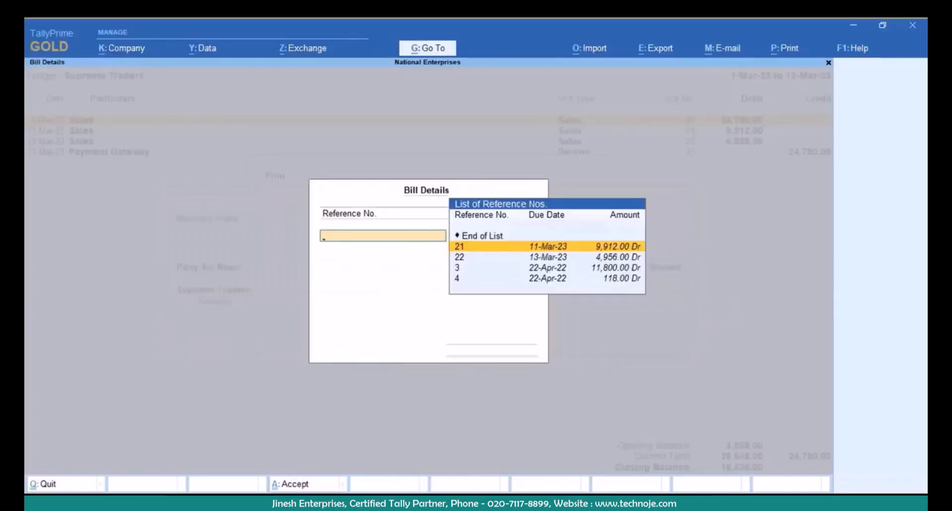
key("Return")
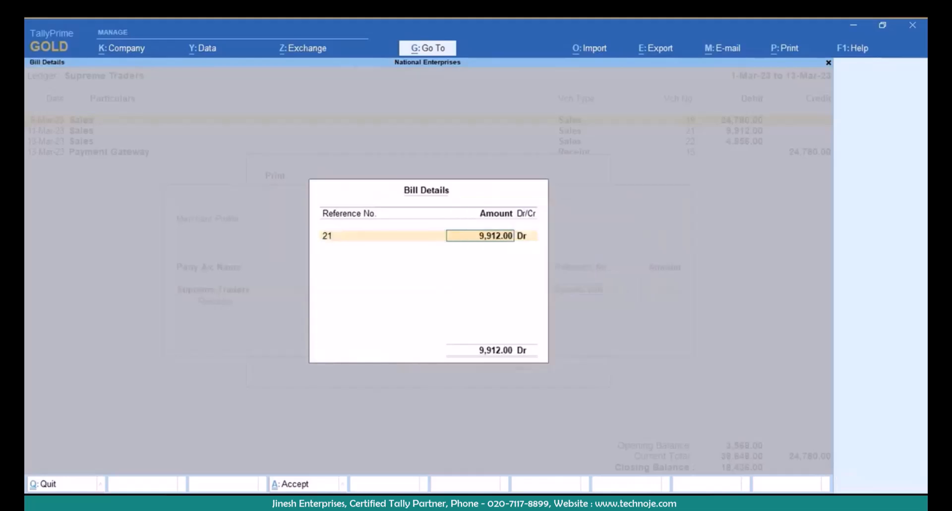
key("Return")
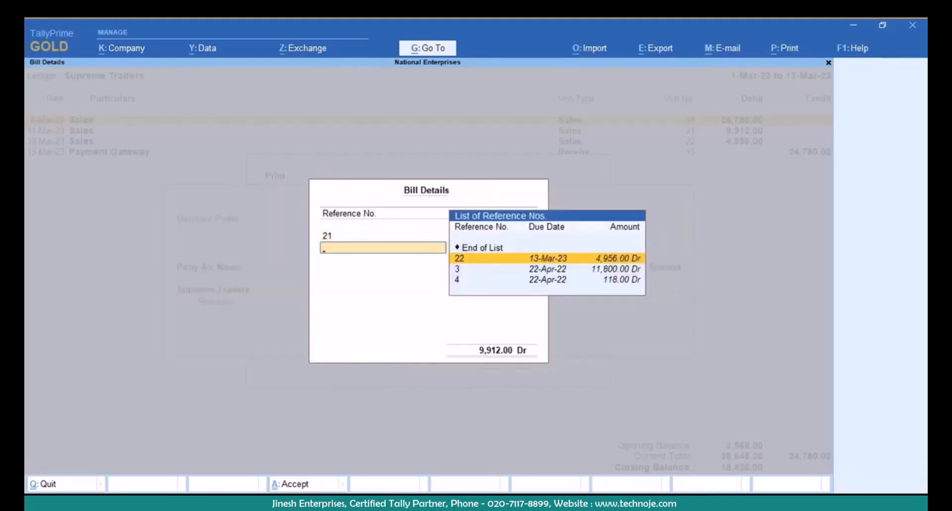
key("Return")
key("Return")
key("Return")
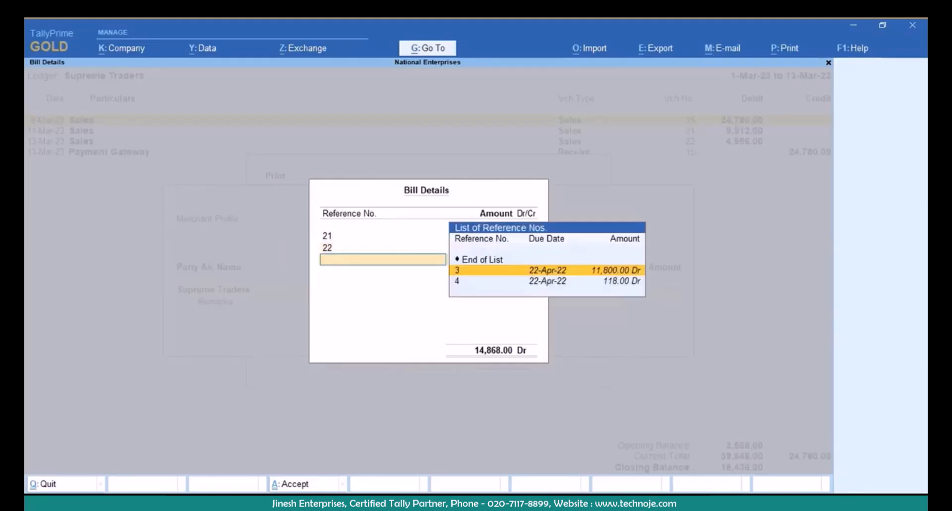
key("Up")
key("Return")
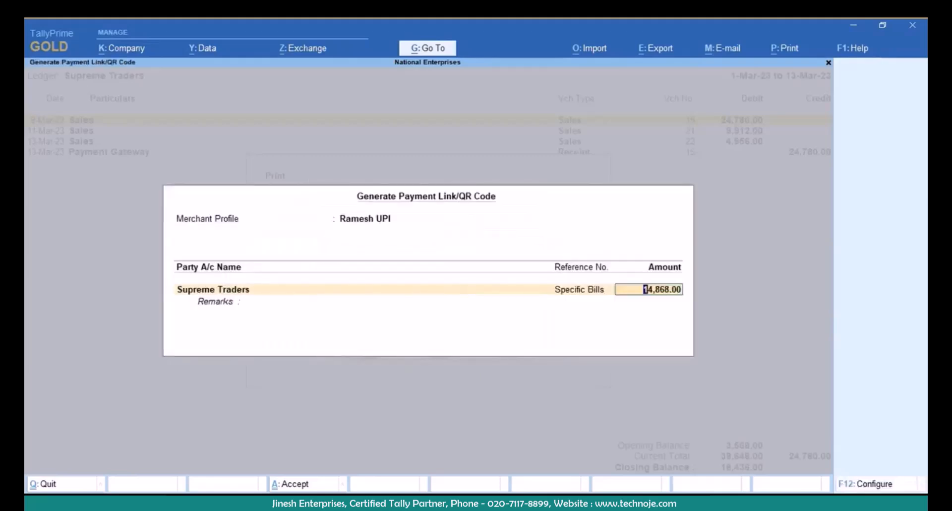
Accept the payment request without remarks, saving the QR code in the selected vouchers, and enlarge the ledger print preview.
key("Return")
key("Return")
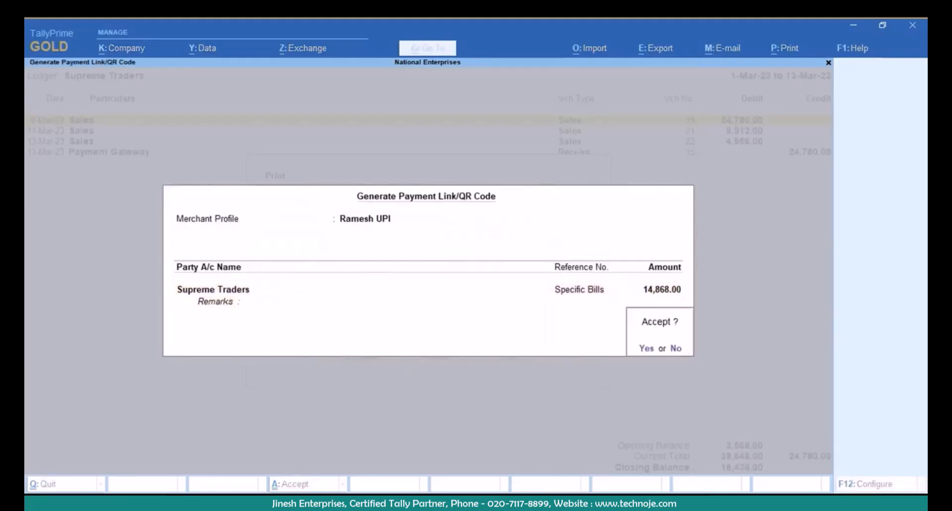
key("Return")
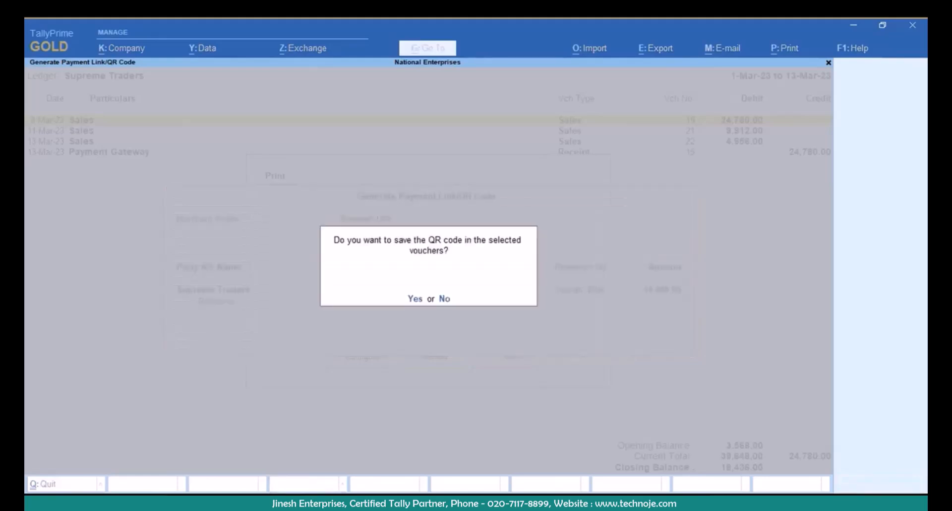
key("Return")
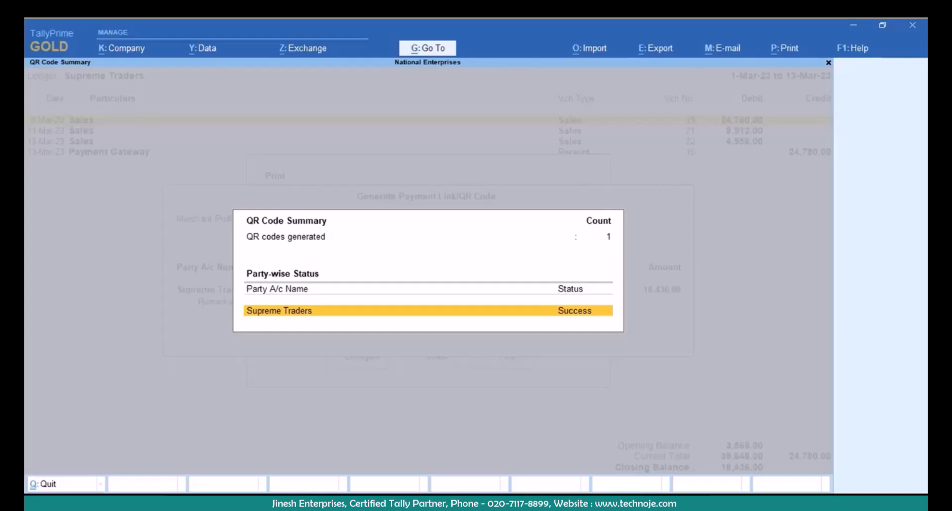
key("Escape")
key("alt+z")
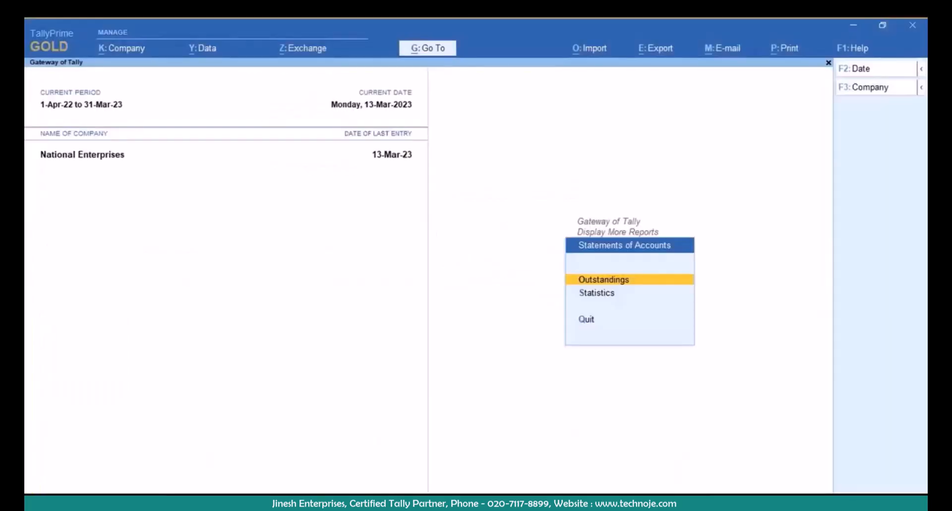
Open the Ledger Outstandings report for Supreme Traders from the Statements of Accounts.
key("Return")
key("Down")
key("Down")
key("Return")
key("Down")
key("Down")
key("Down")
key("Down")
key("Down")
key("Down")
key("Down")
key("Down")
key("Down")
key("Return")
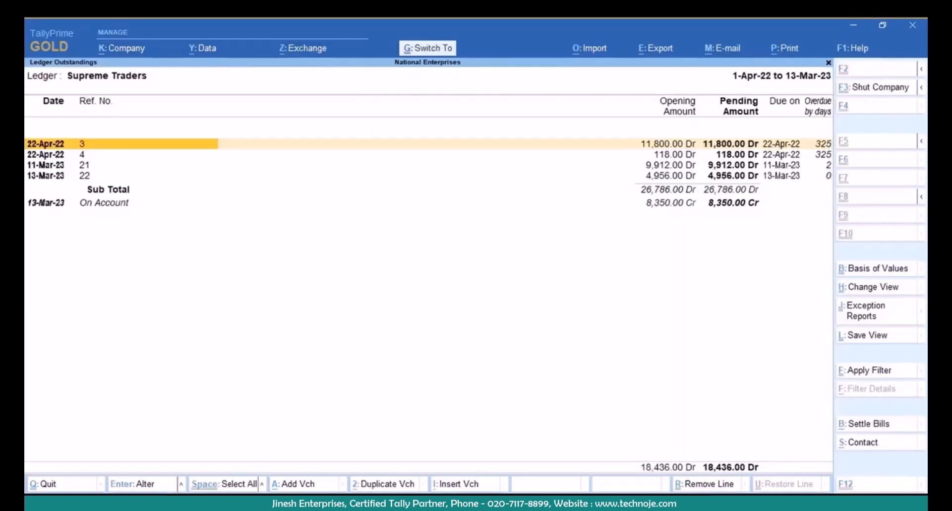
Generate a payment QR code for All Bills of Supreme Traders and view the outstanding report's enlarged print preview.
key("ctrl+p")
key("Left")
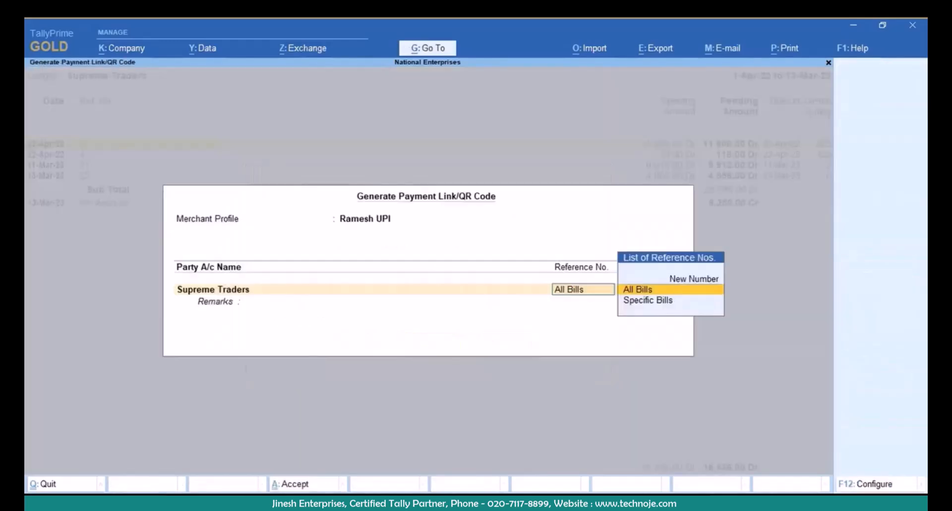
key("Return")
key("ctrl+a")
key("y")
key("Escape")
key("alt+z")
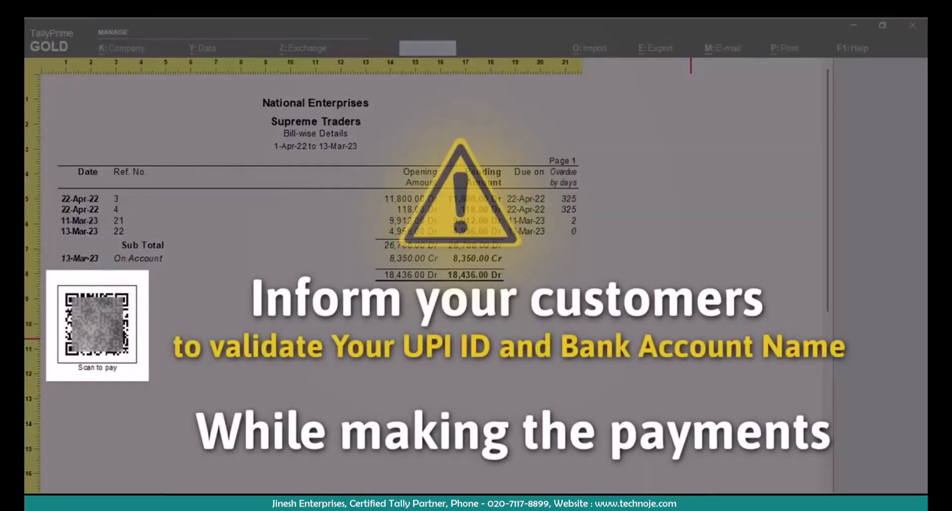